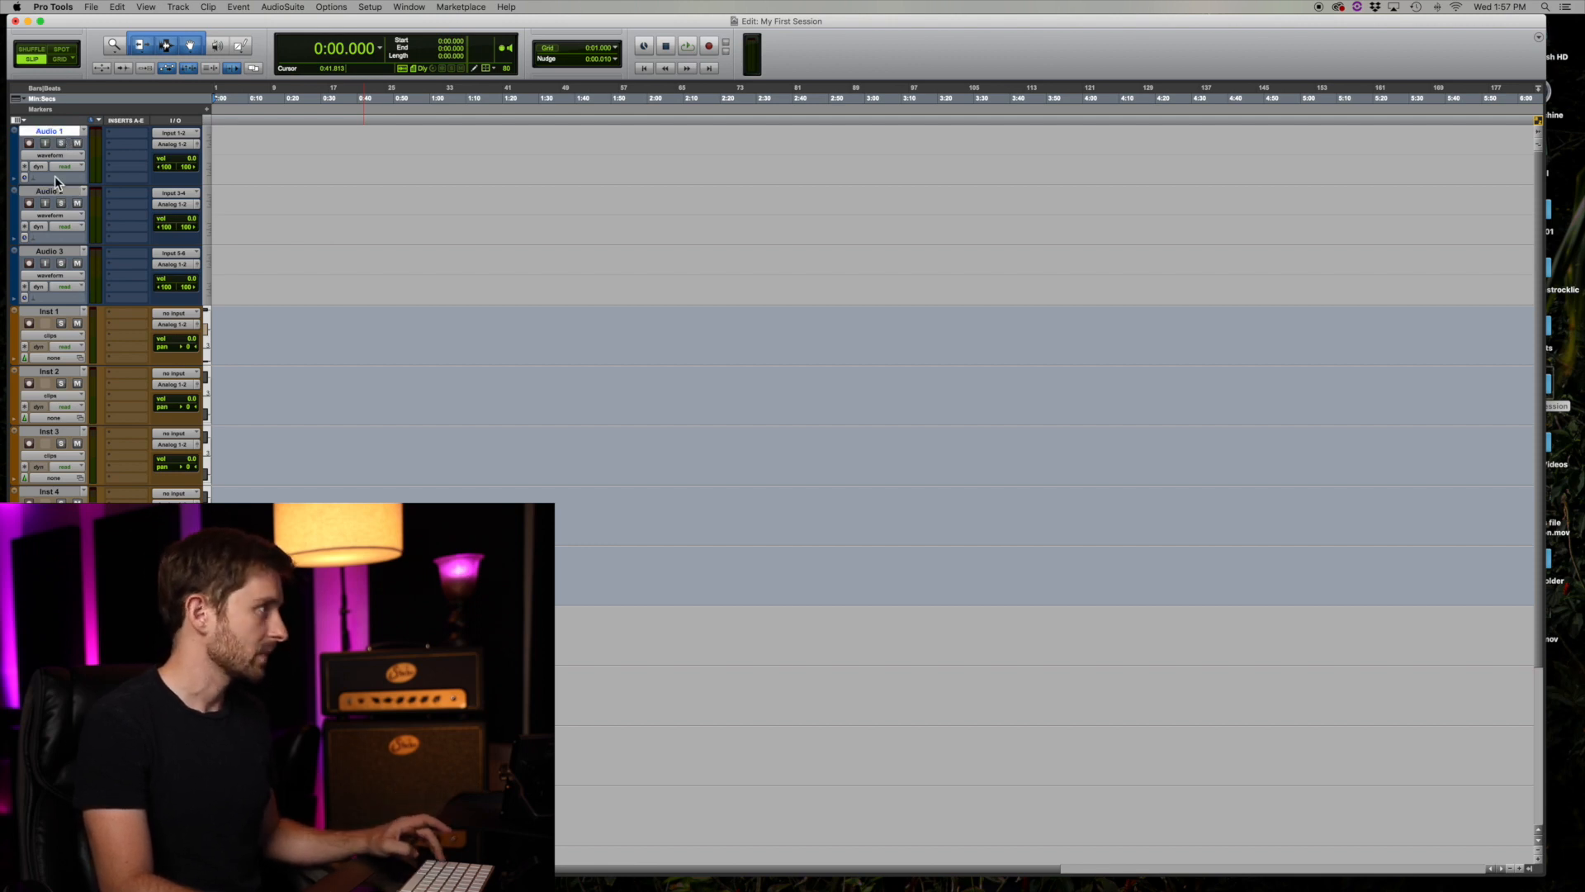
Step: Select all the existing audio and instrument tracks in the session and delete them
{"action": "scroll", "coordinate": [69, 269], "scroll_direction": "down", "scroll_amount": 4}
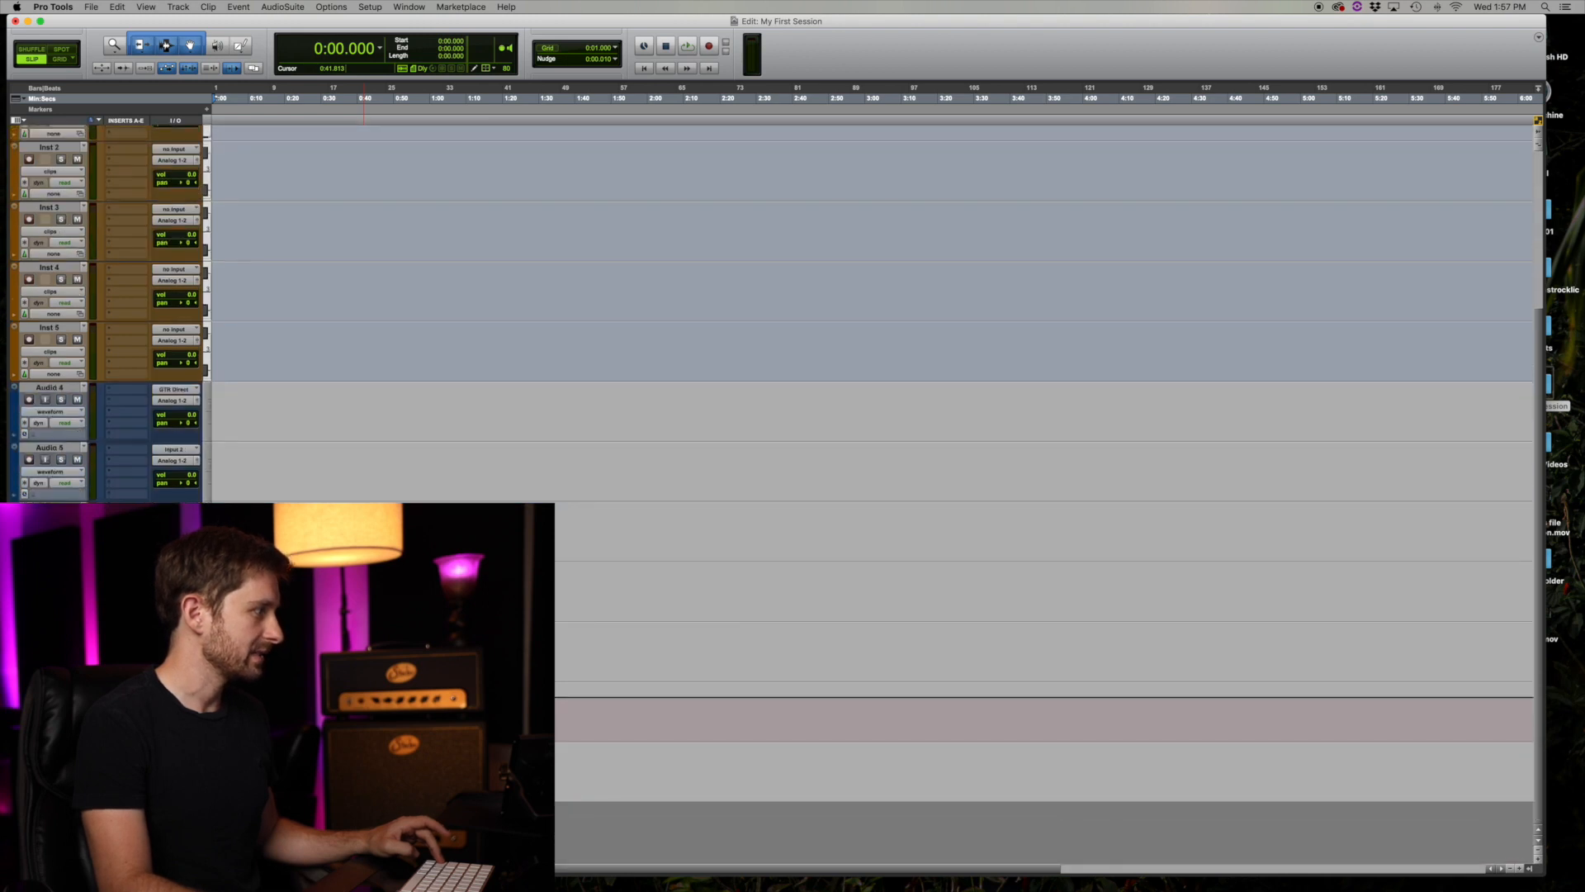
{"action": "left_click", "coordinate": [50, 748], "text": "shift"}
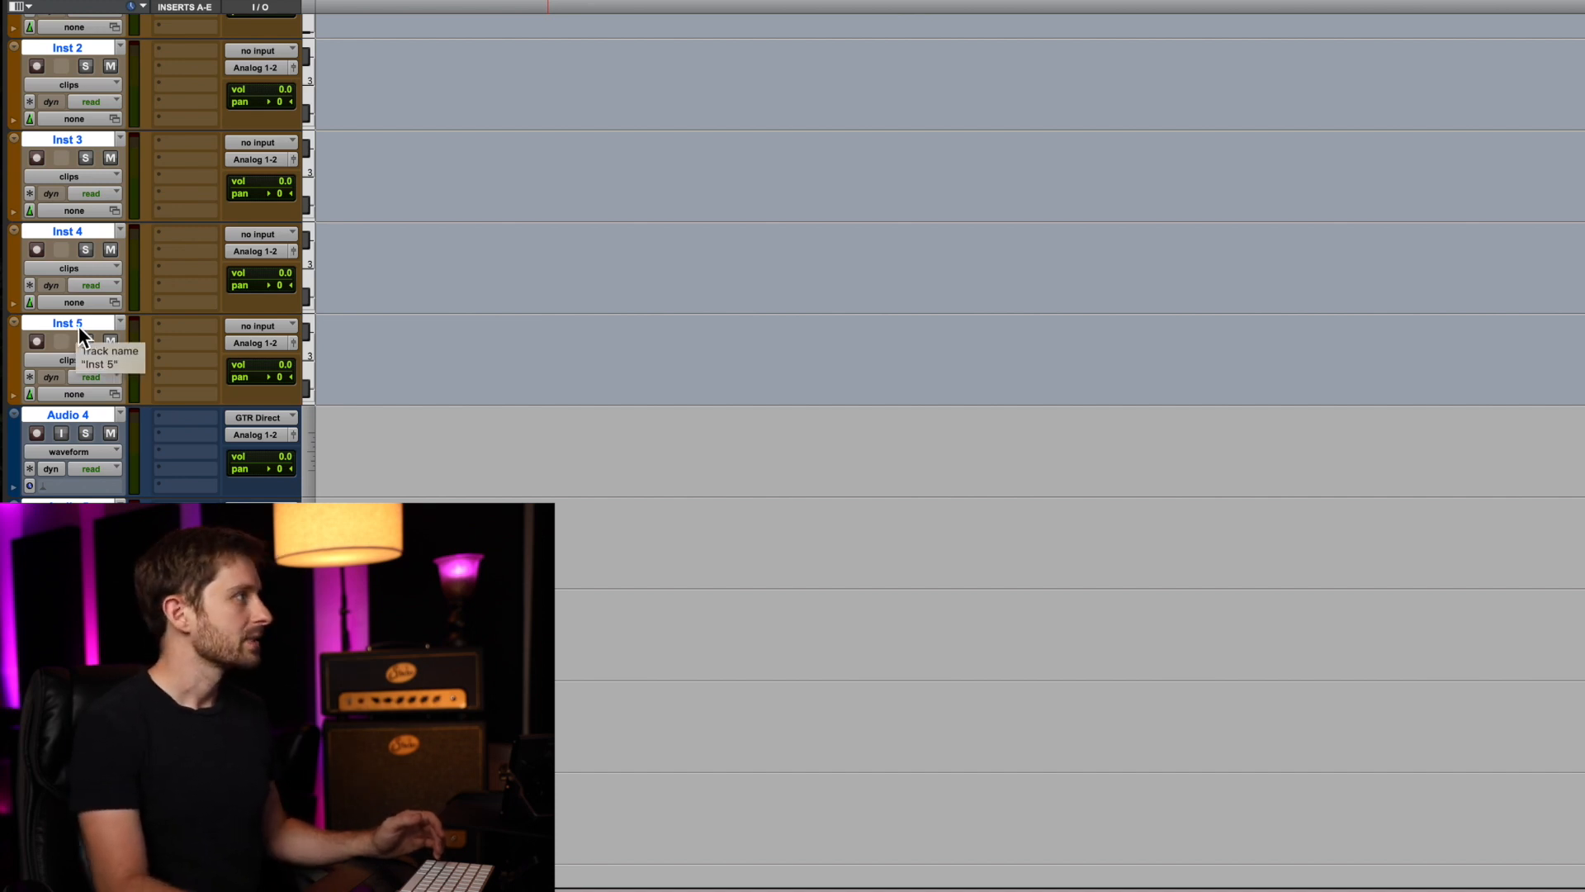
{"action": "right_click", "coordinate": [76, 48]}
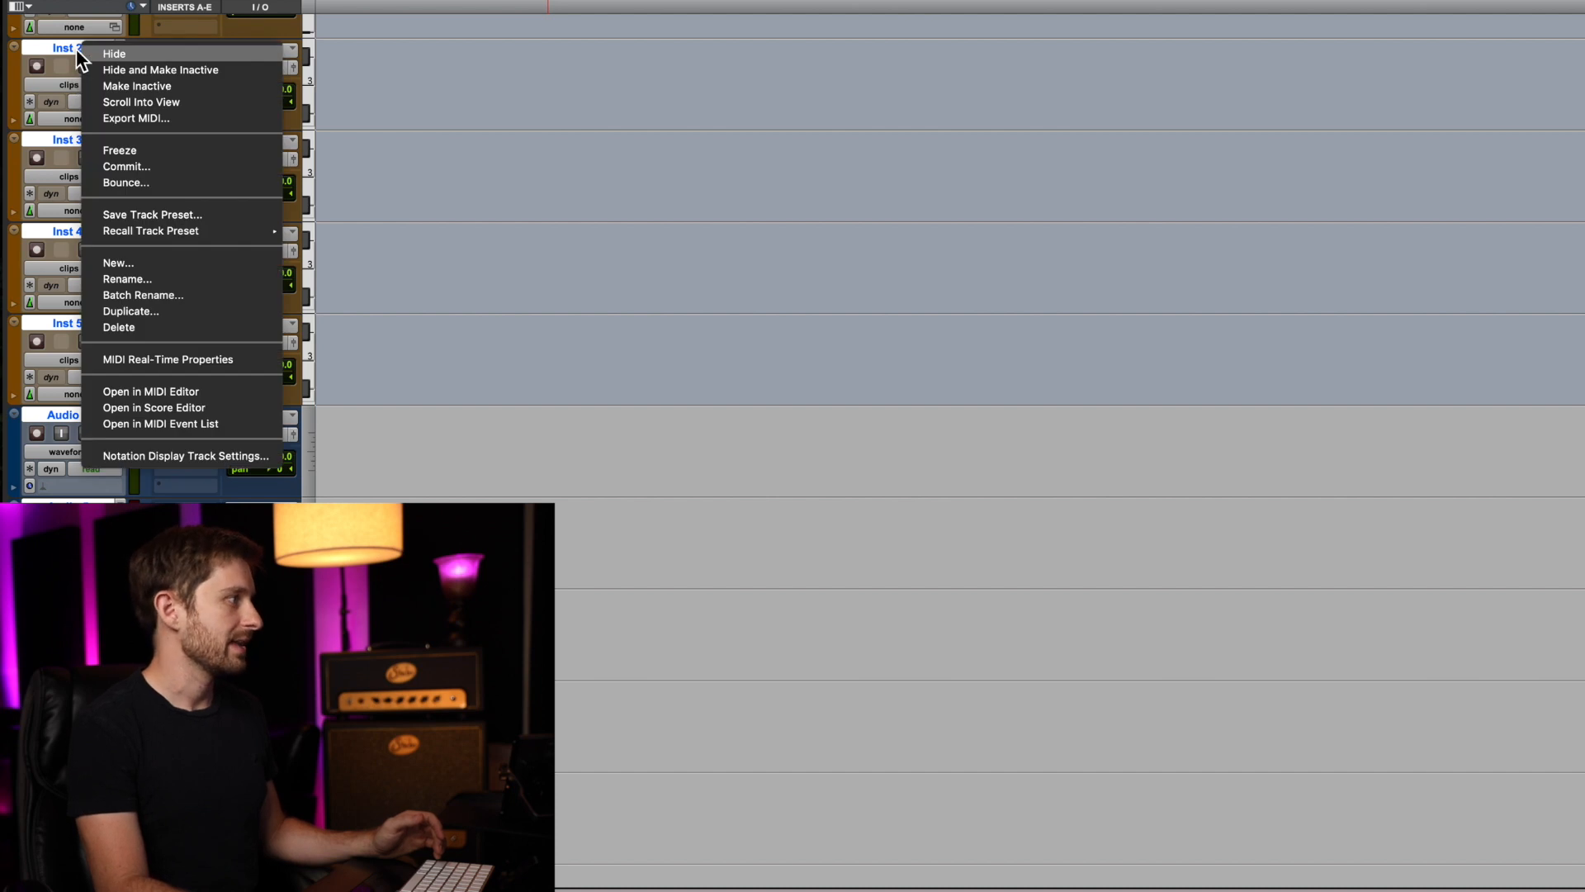
{"action": "left_click", "coordinate": [137, 326]}
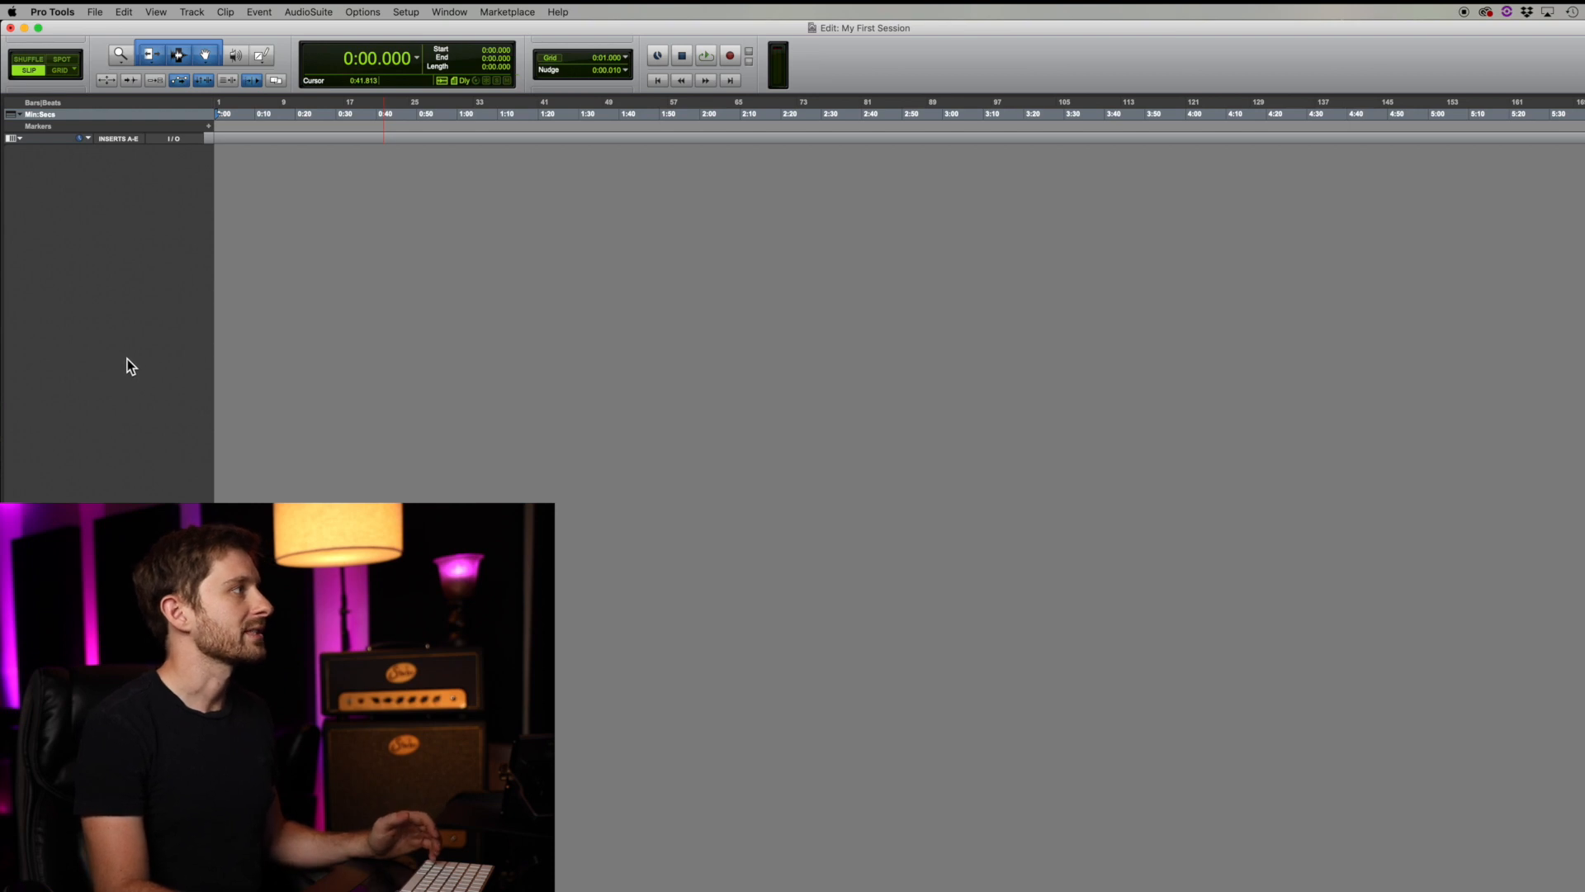
Step: Start an audio import and browse to the Downloads folder, widening the file column enough to read the full names
{"action": "left_click", "coordinate": [101, 15]}
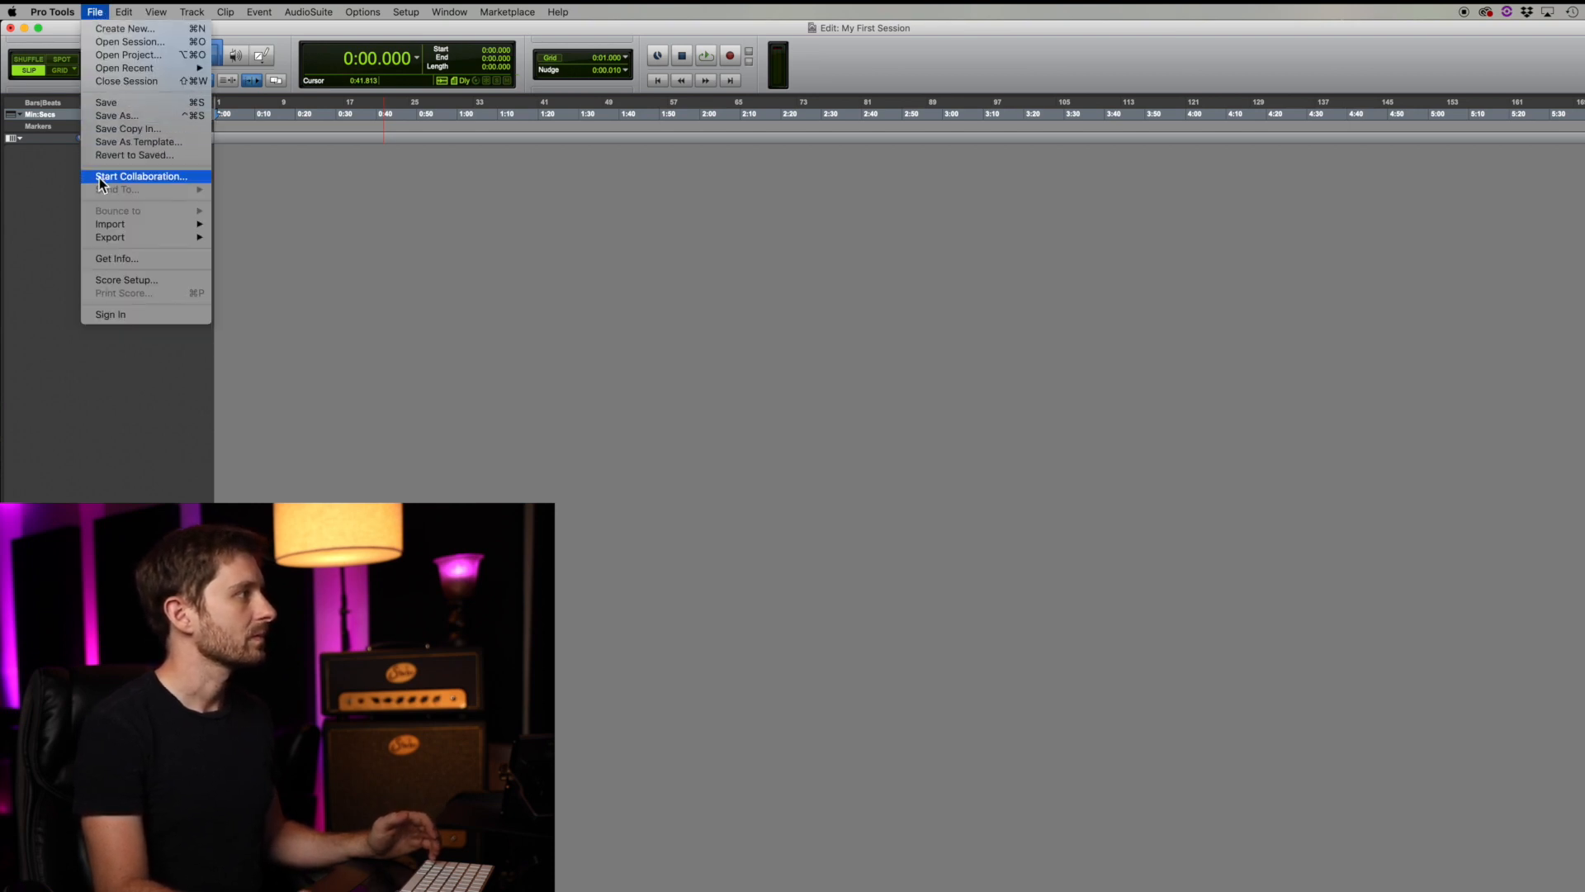
{"action": "mouse_move", "coordinate": [116, 228]}
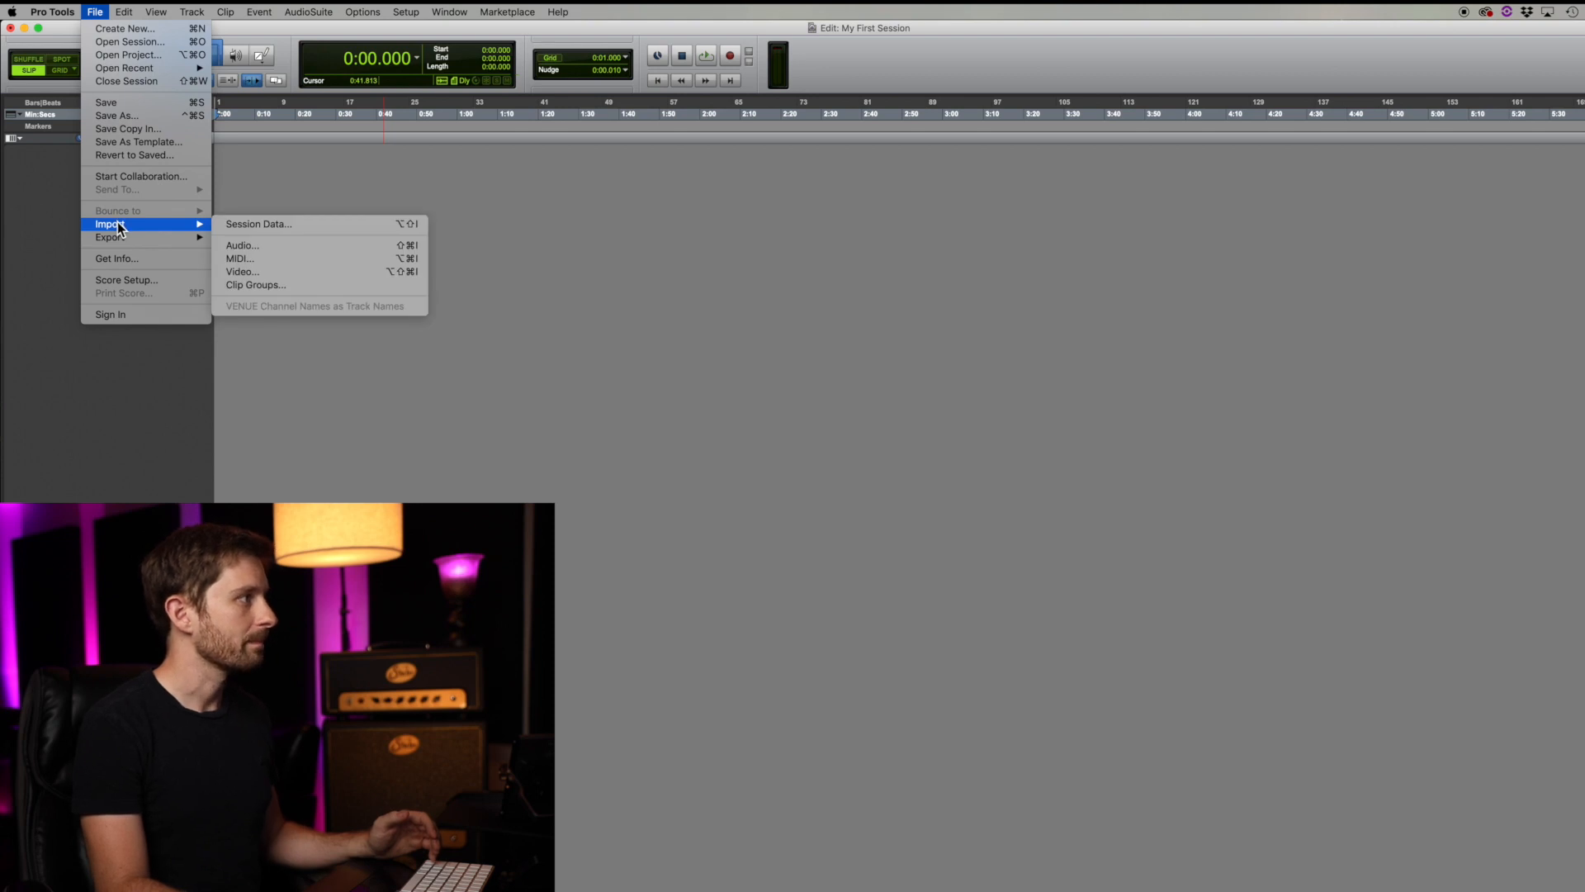
{"action": "left_click", "coordinate": [250, 248]}
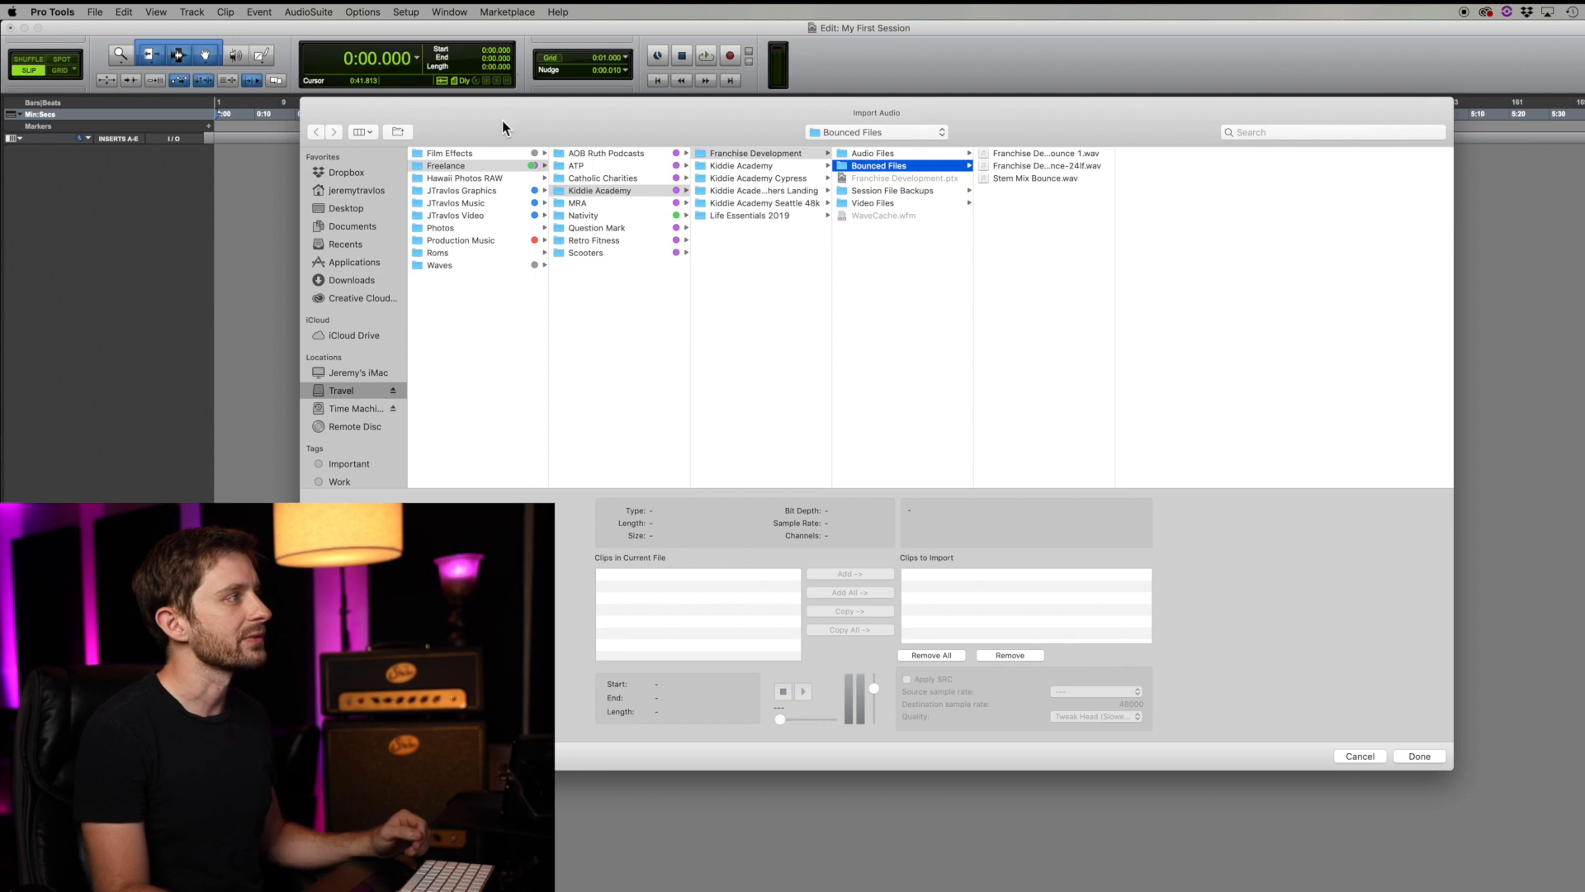
{"action": "left_click_drag", "start_coordinate": [502, 121], "coordinate": [486, 84]}
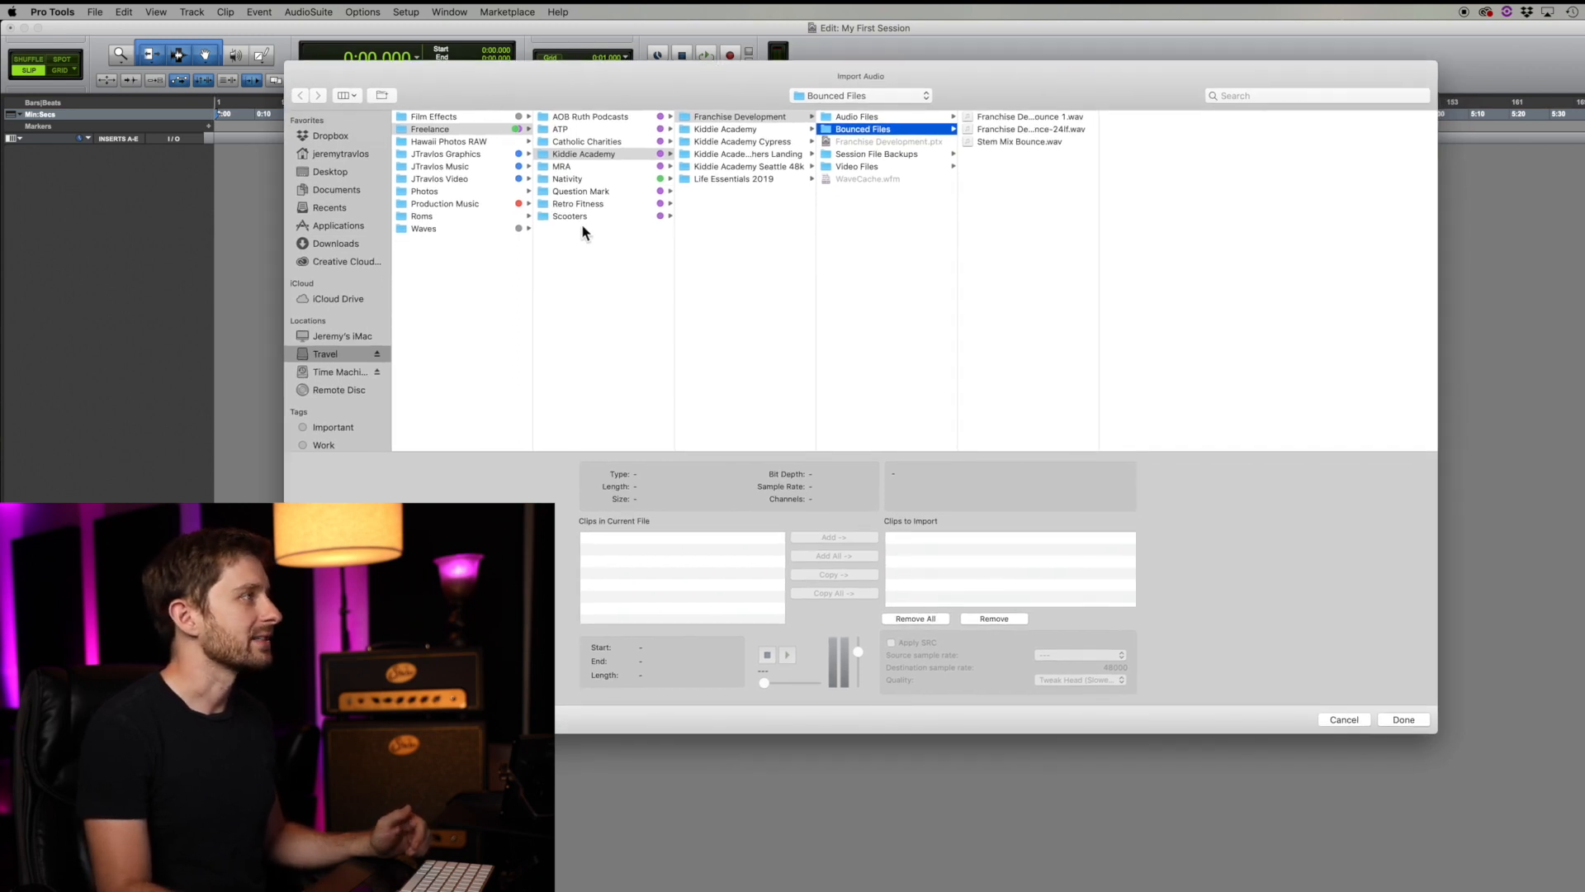
{"action": "left_click", "coordinate": [329, 249]}
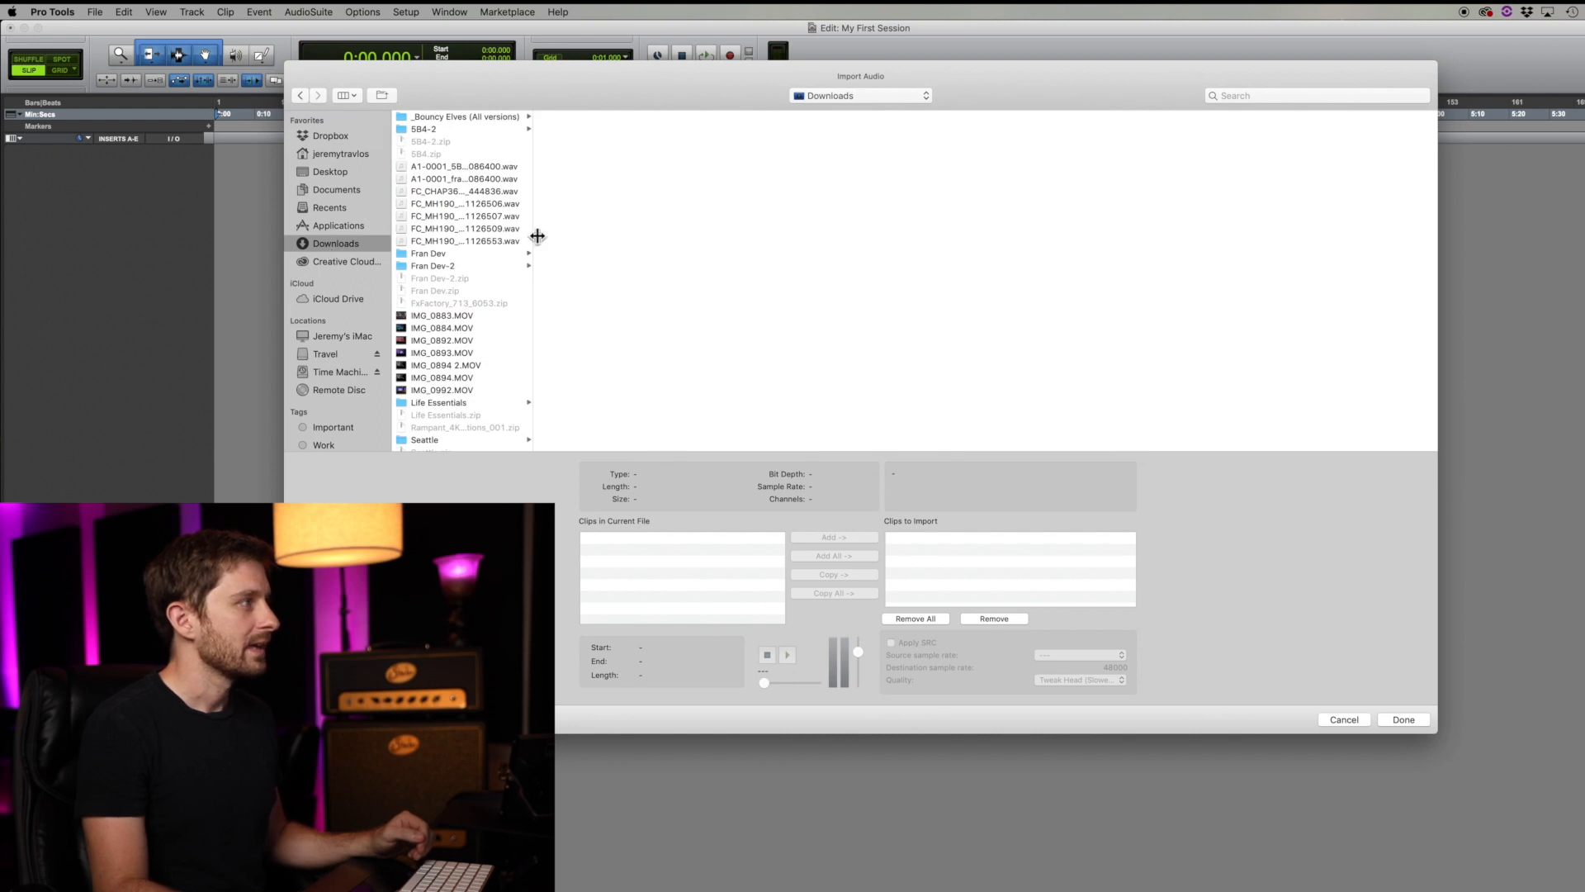
{"action": "left_click_drag", "start_coordinate": [538, 236], "coordinate": [589, 232]}
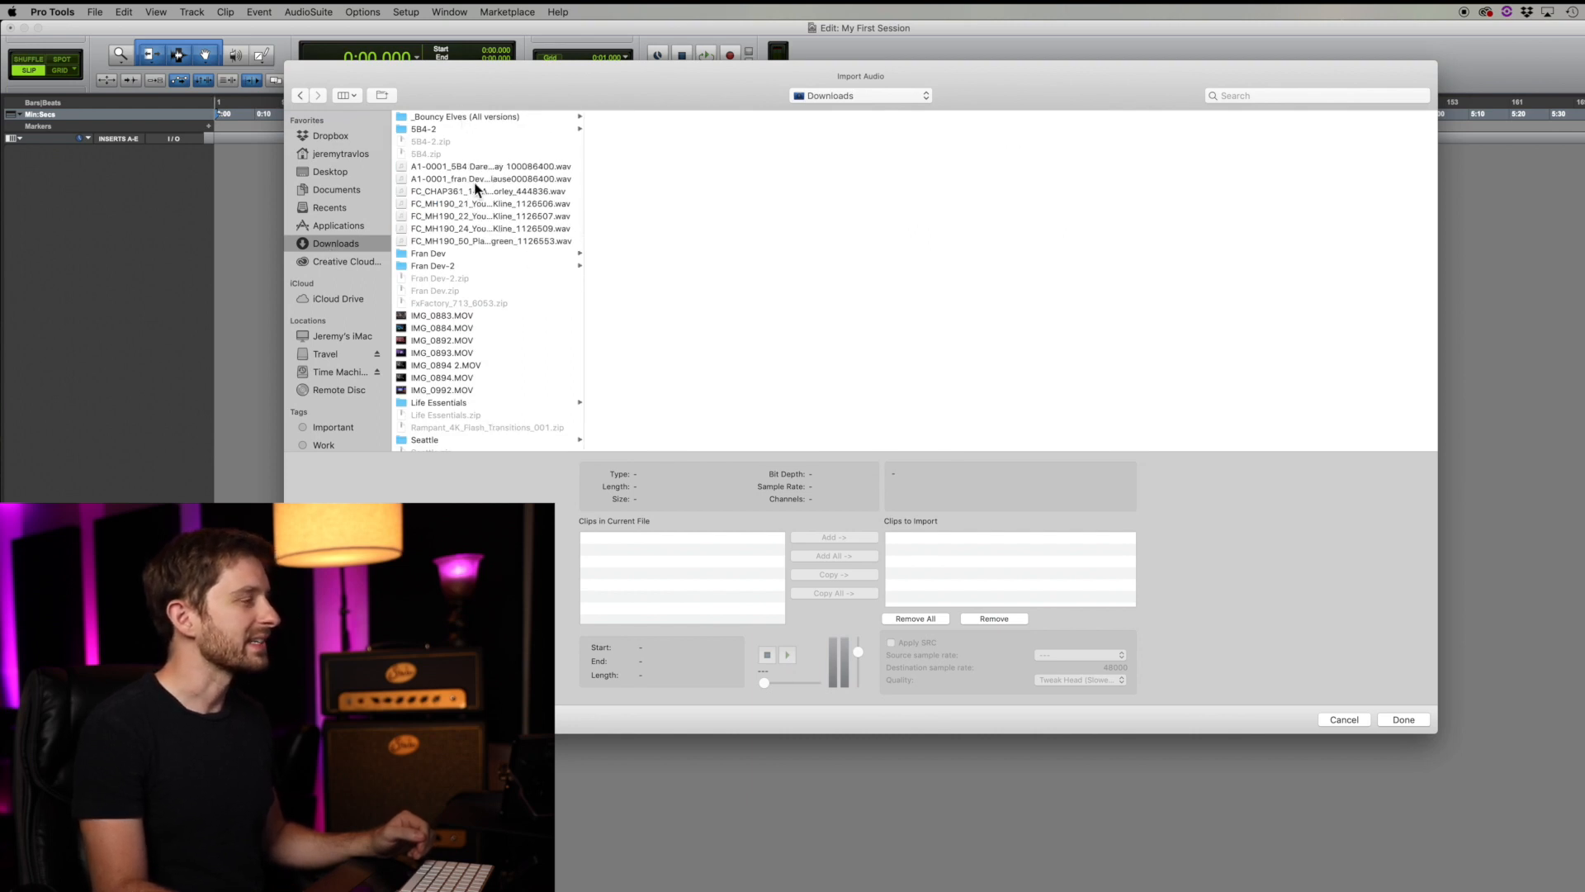
{"action": "scroll", "coordinate": [479, 192], "scroll_direction": "down", "scroll_amount": 3}
{"action": "scroll", "coordinate": [475, 185], "scroll_direction": "up", "scroll_amount": 3}
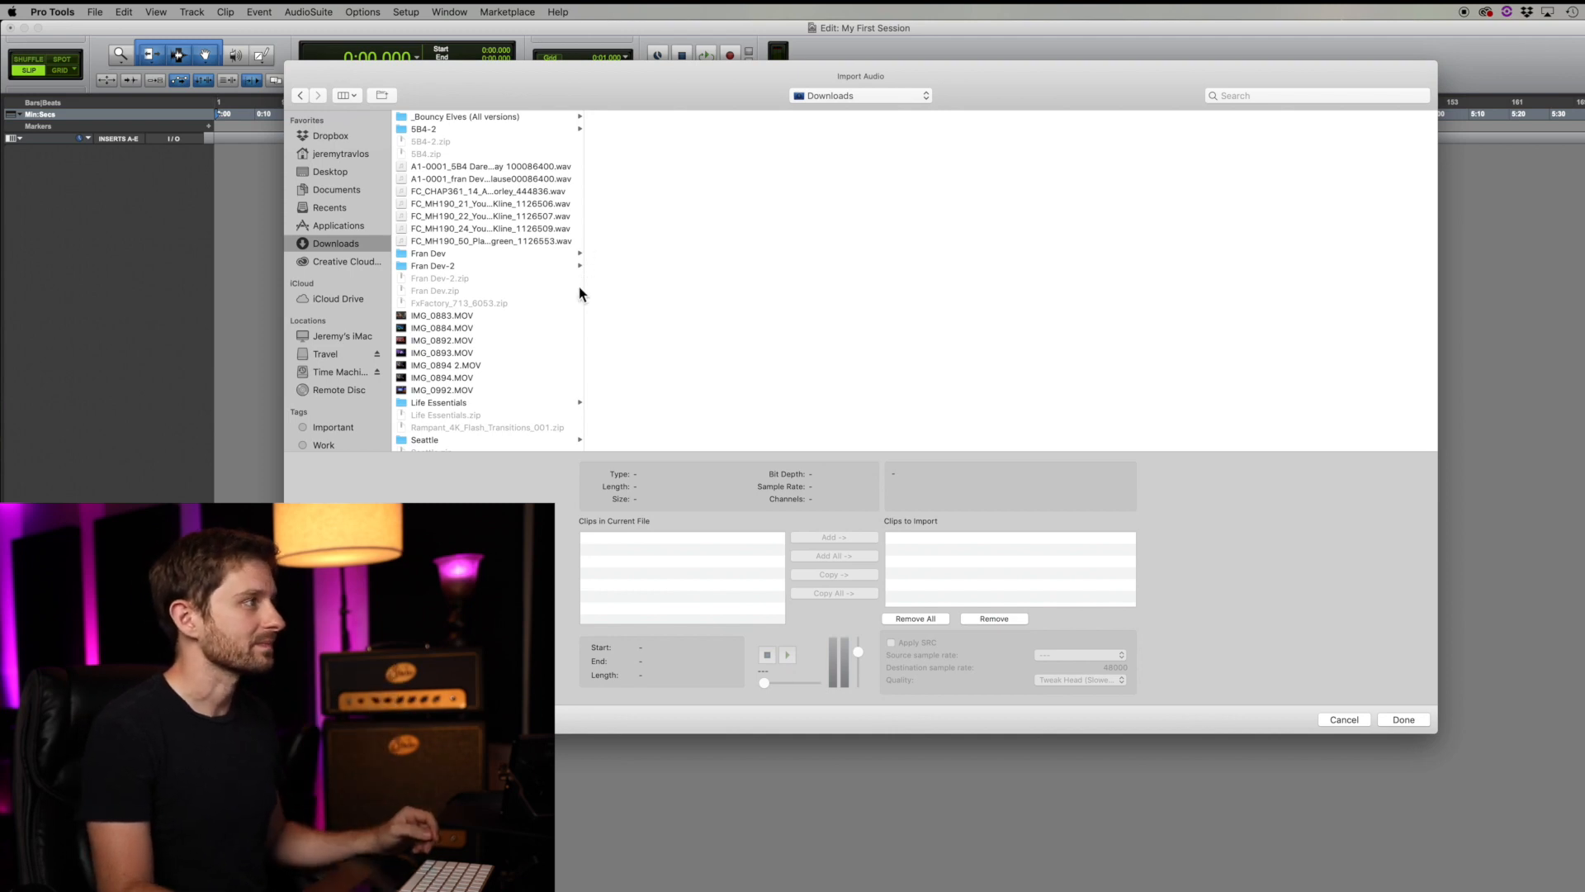
{"action": "left_click_drag", "start_coordinate": [588, 290], "coordinate": [745, 277]}
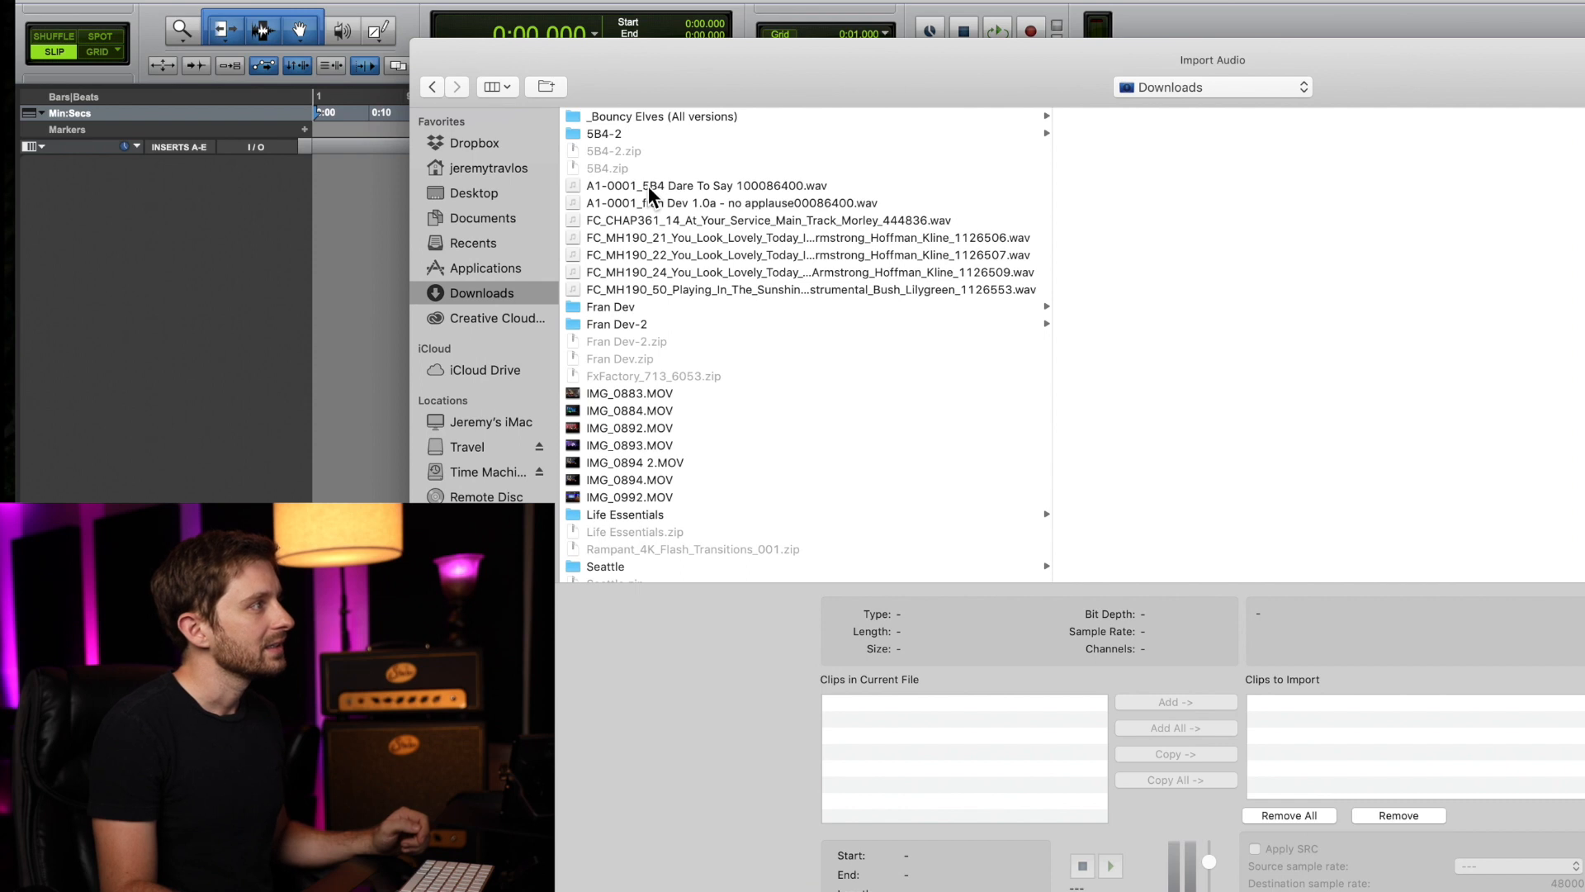
Step: Put "A1-0001_5B4 Dare To Say 100086400.wav" in the clips to import as a copy and preview its audio
{"action": "left_click", "coordinate": [649, 187]}
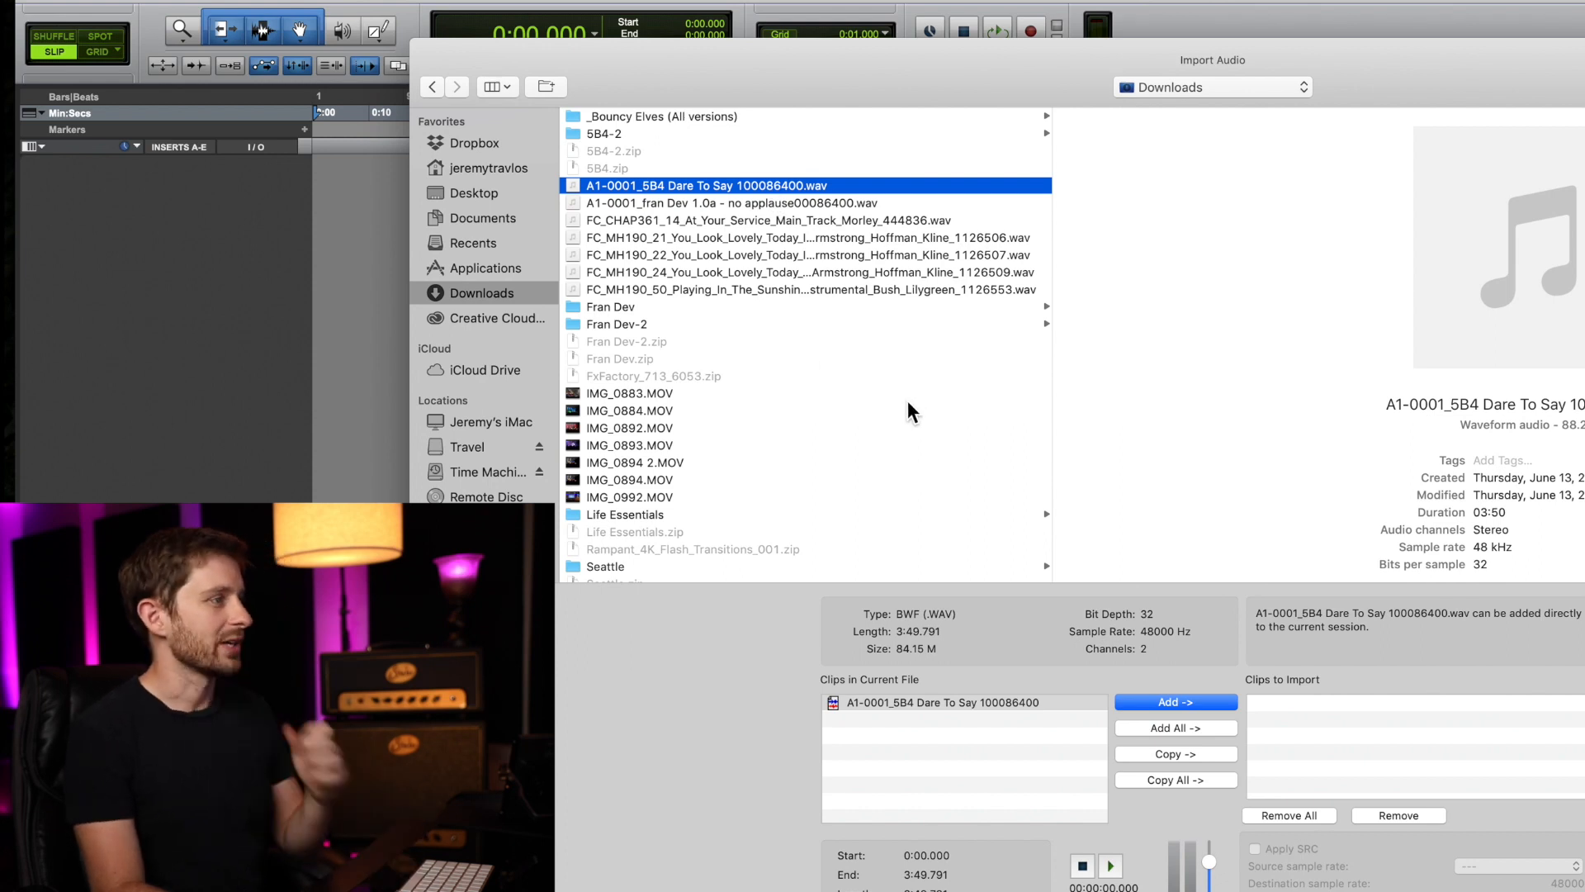
{"action": "left_click", "coordinate": [1182, 705]}
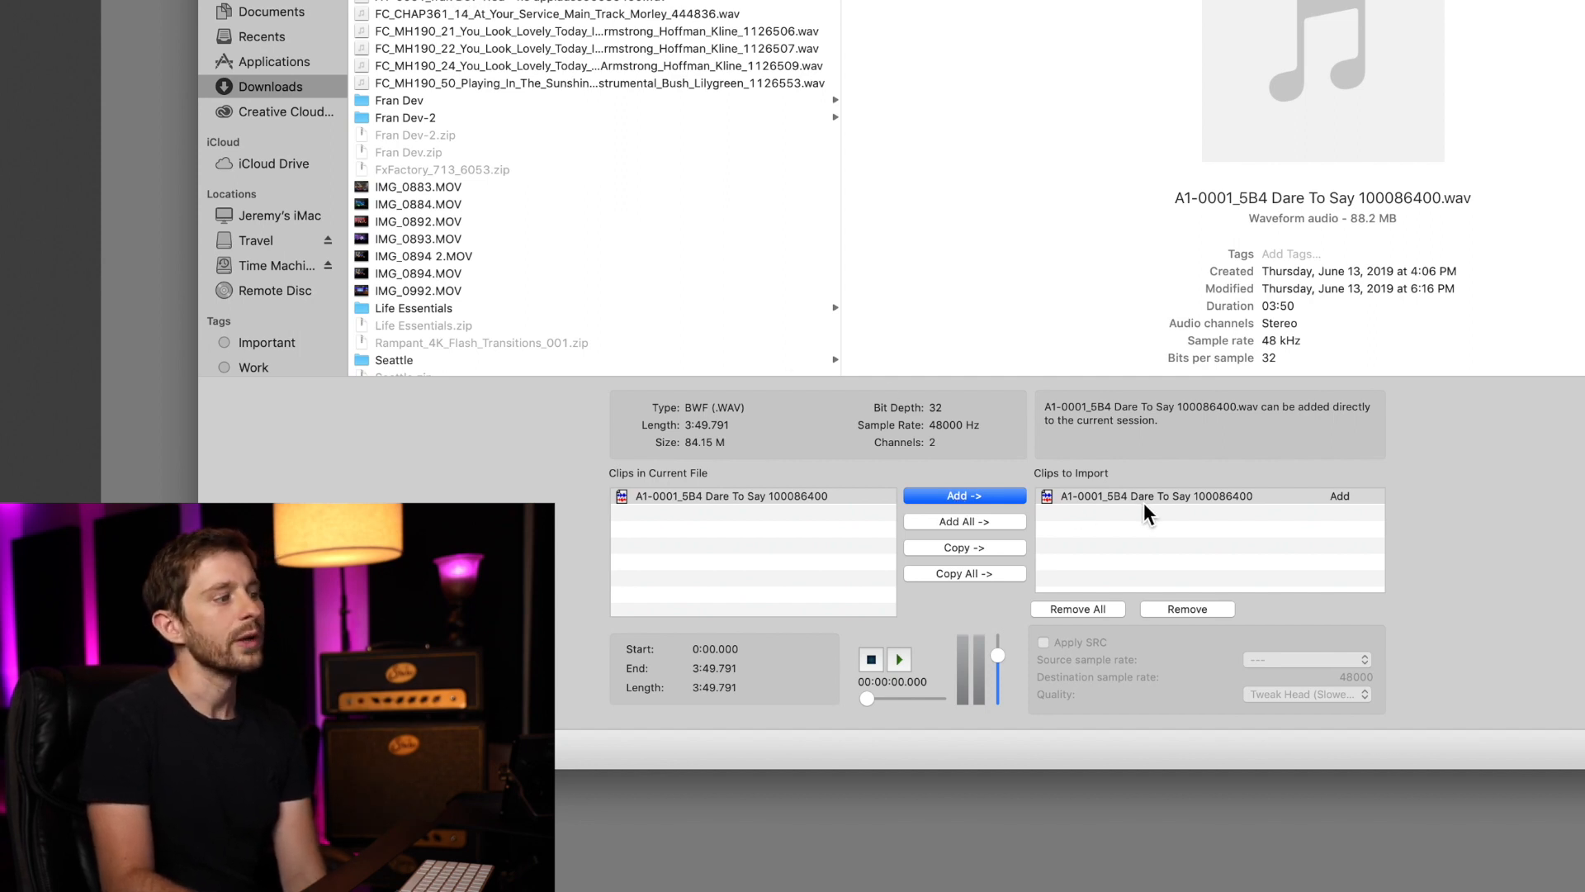
{"action": "left_click", "coordinate": [1169, 610]}
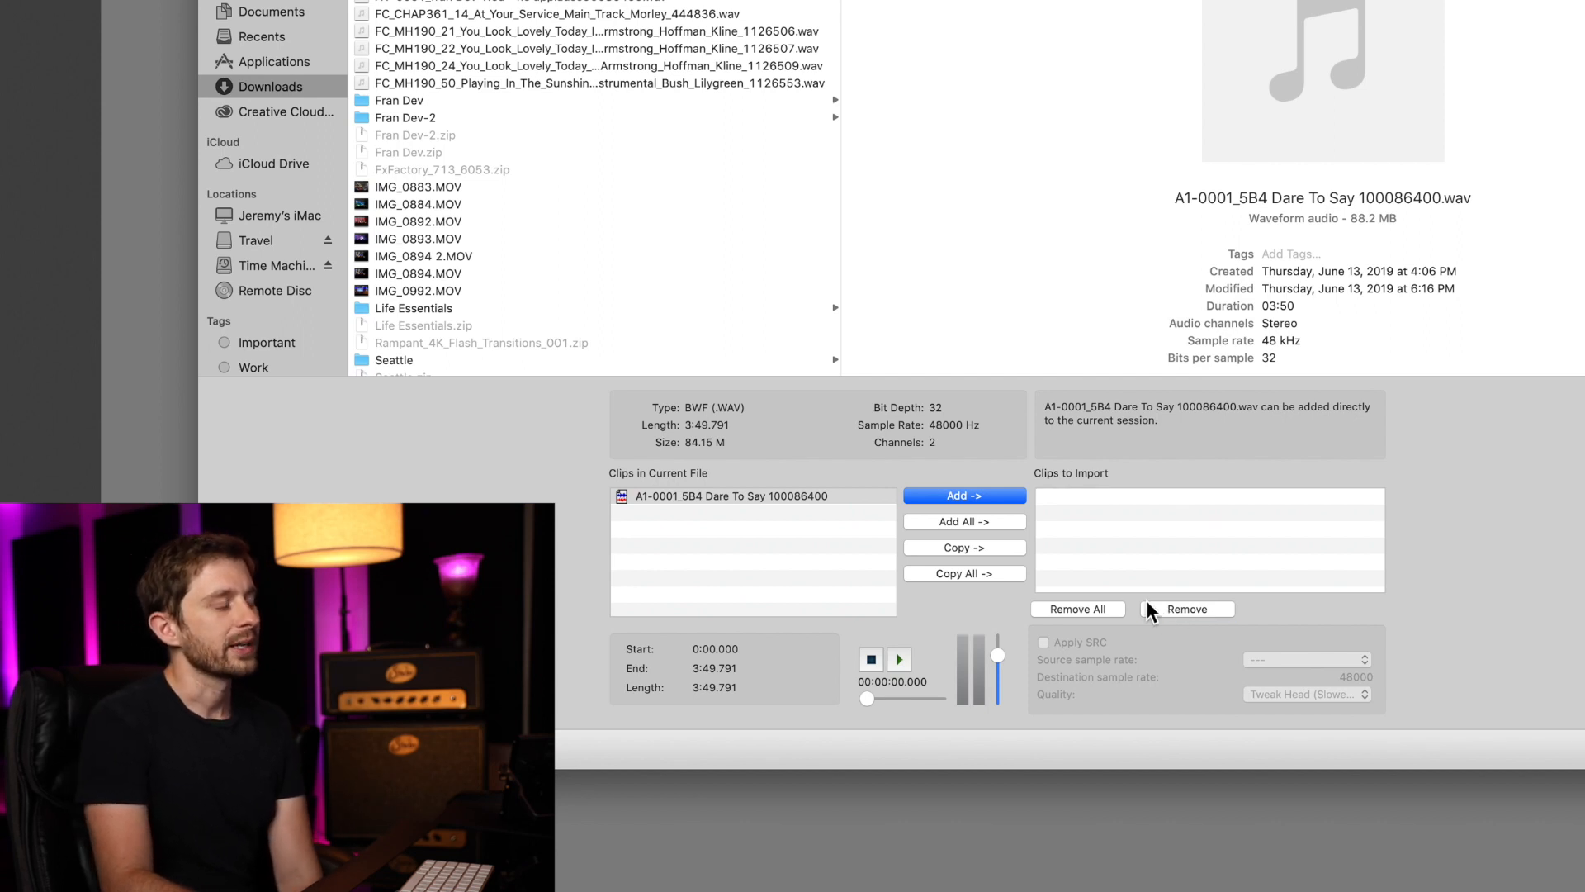
{"action": "left_click", "coordinate": [964, 549]}
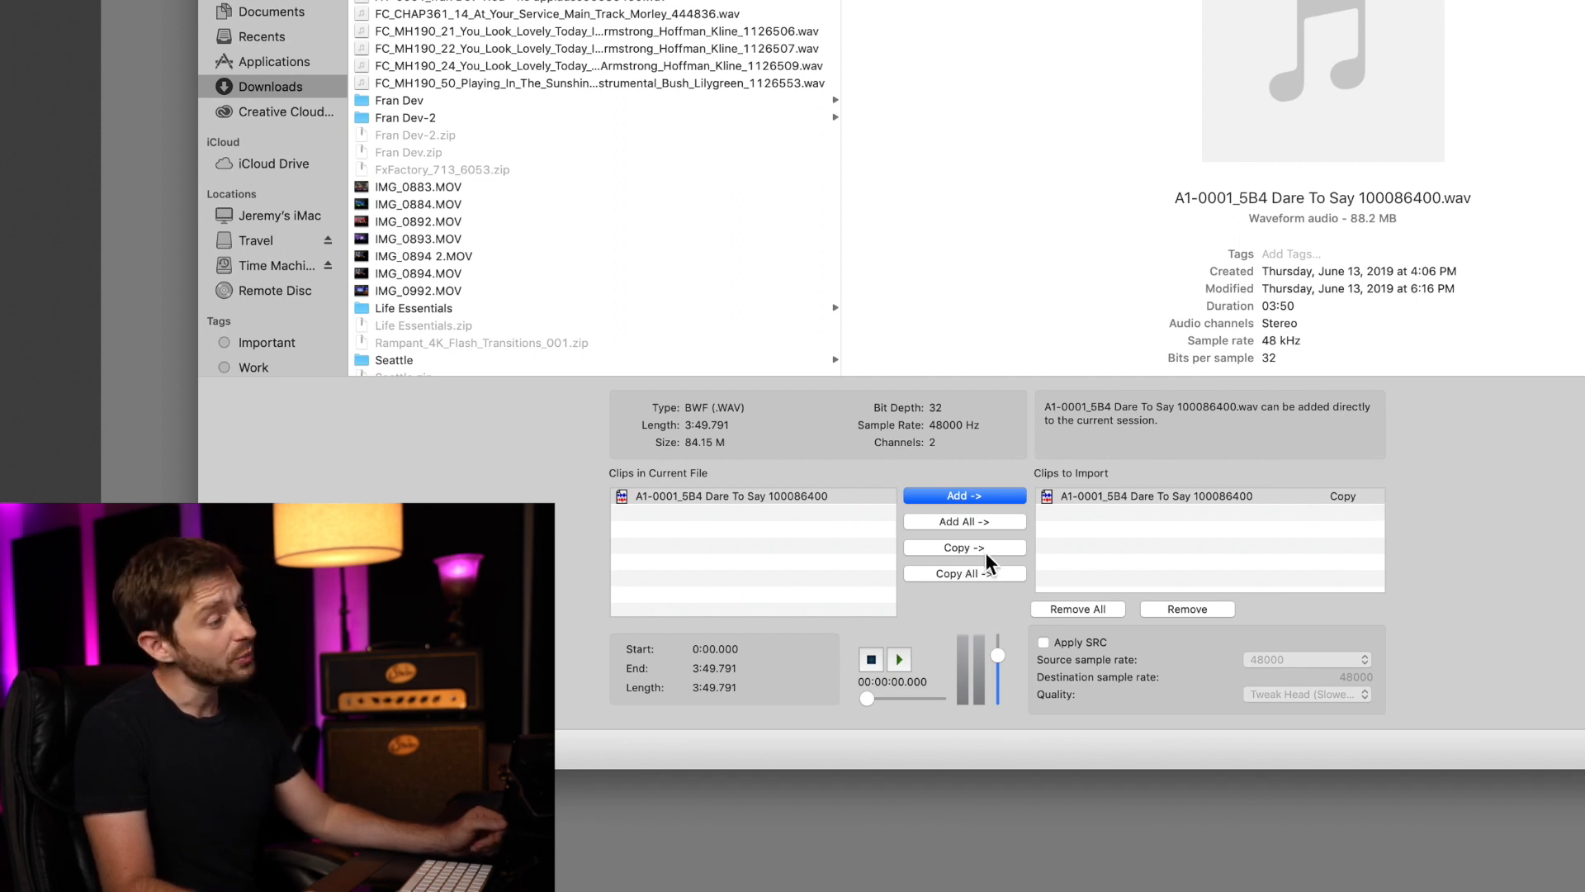
{"action": "left_click", "coordinate": [900, 660]}
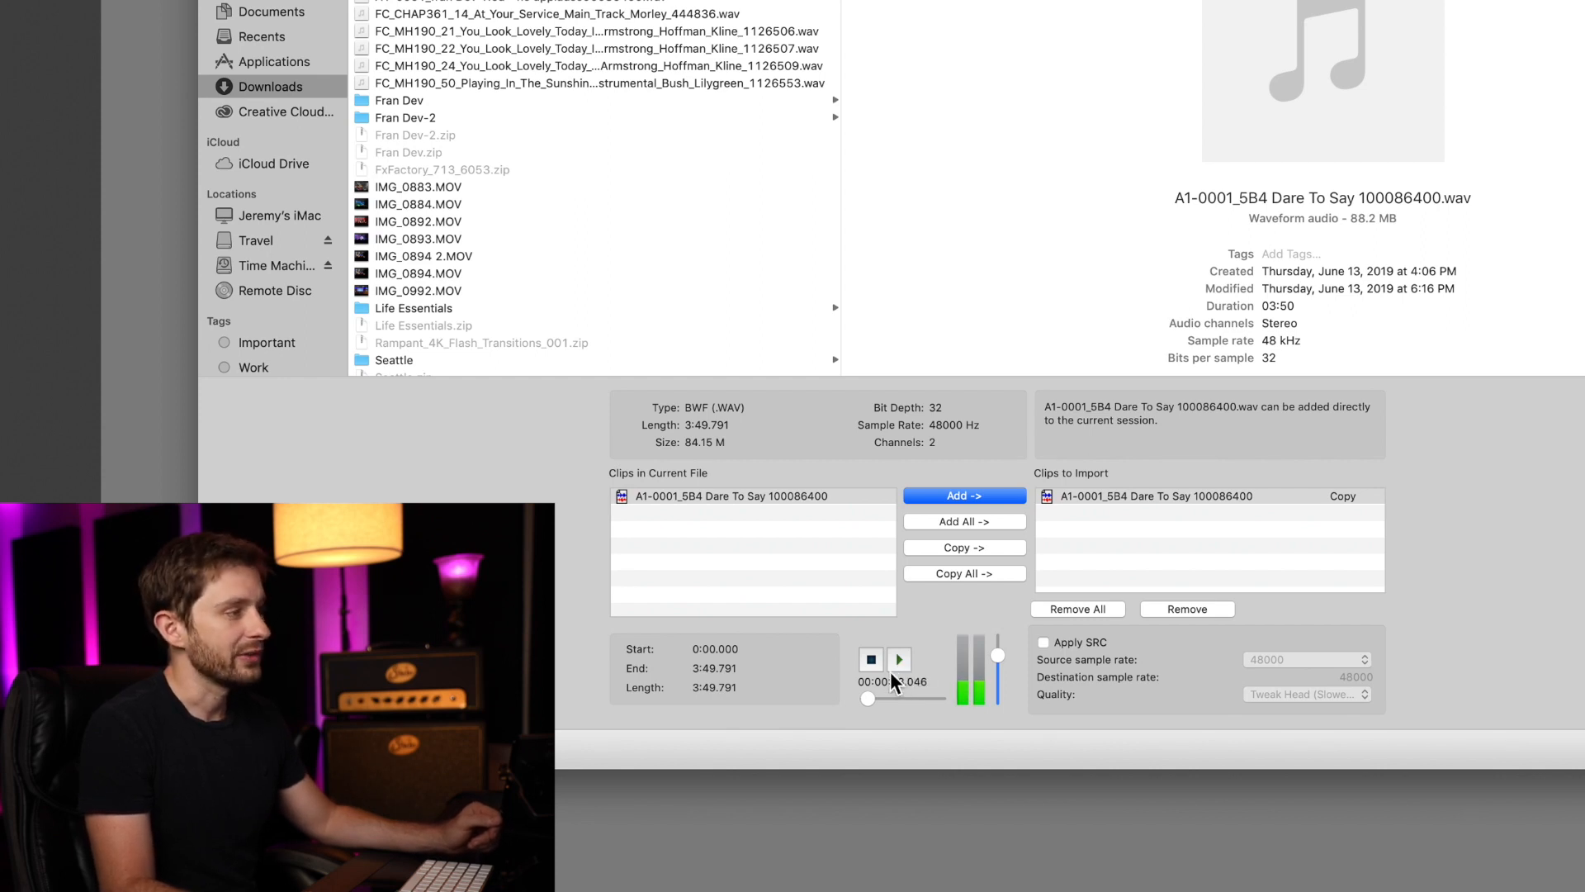
{"action": "left_click", "coordinate": [882, 660]}
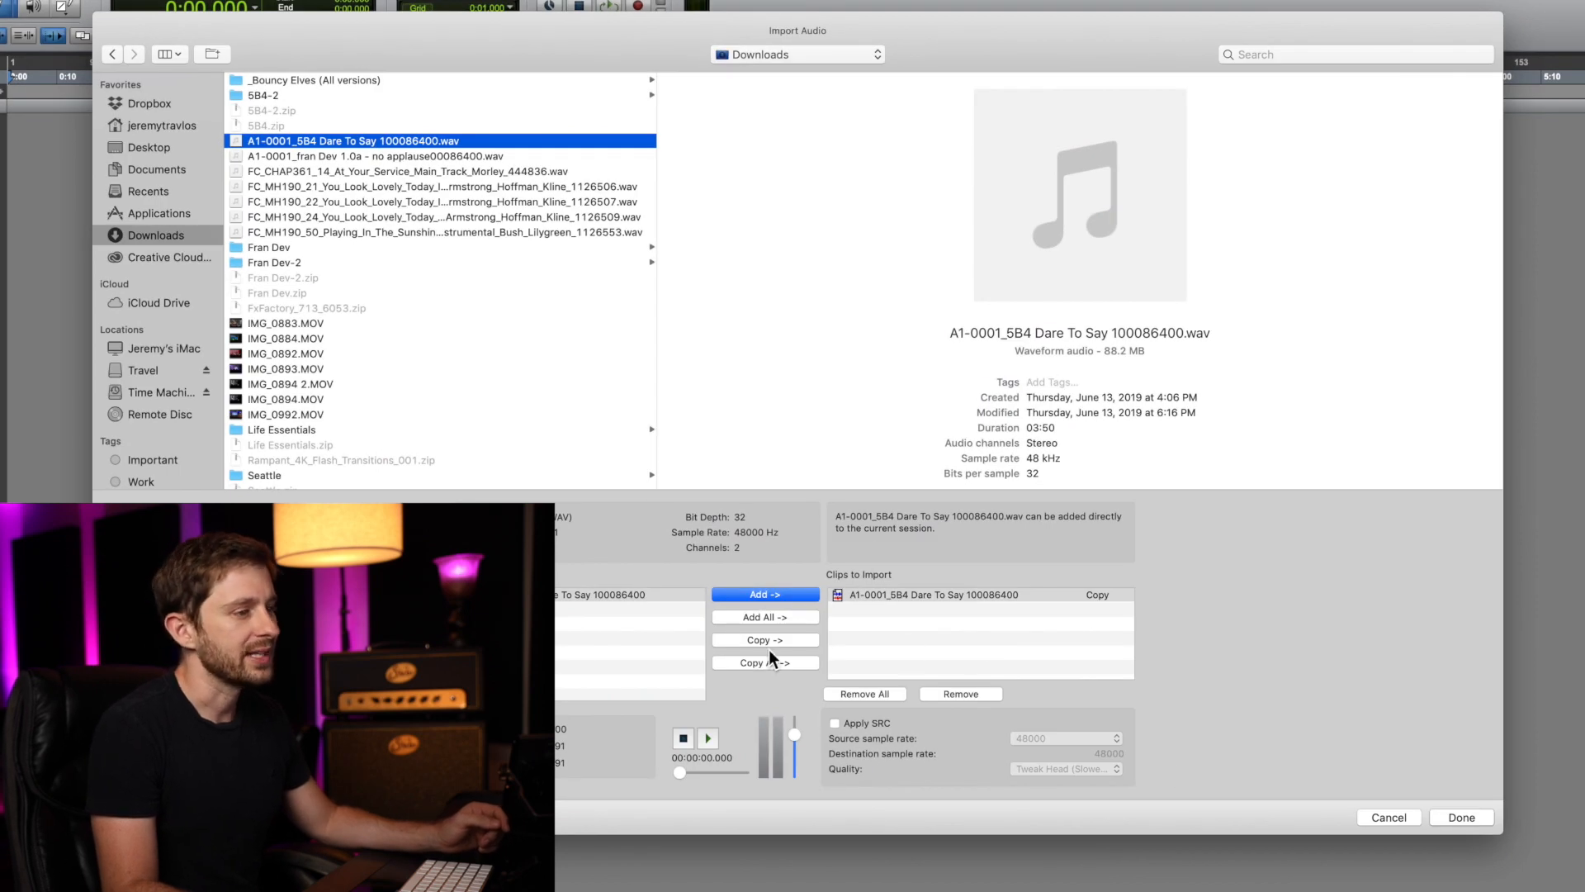
Step: Confirm the import and choose the Audio Files folder inside My First Session as the destination for the copied file
{"action": "left_click", "coordinate": [1457, 817]}
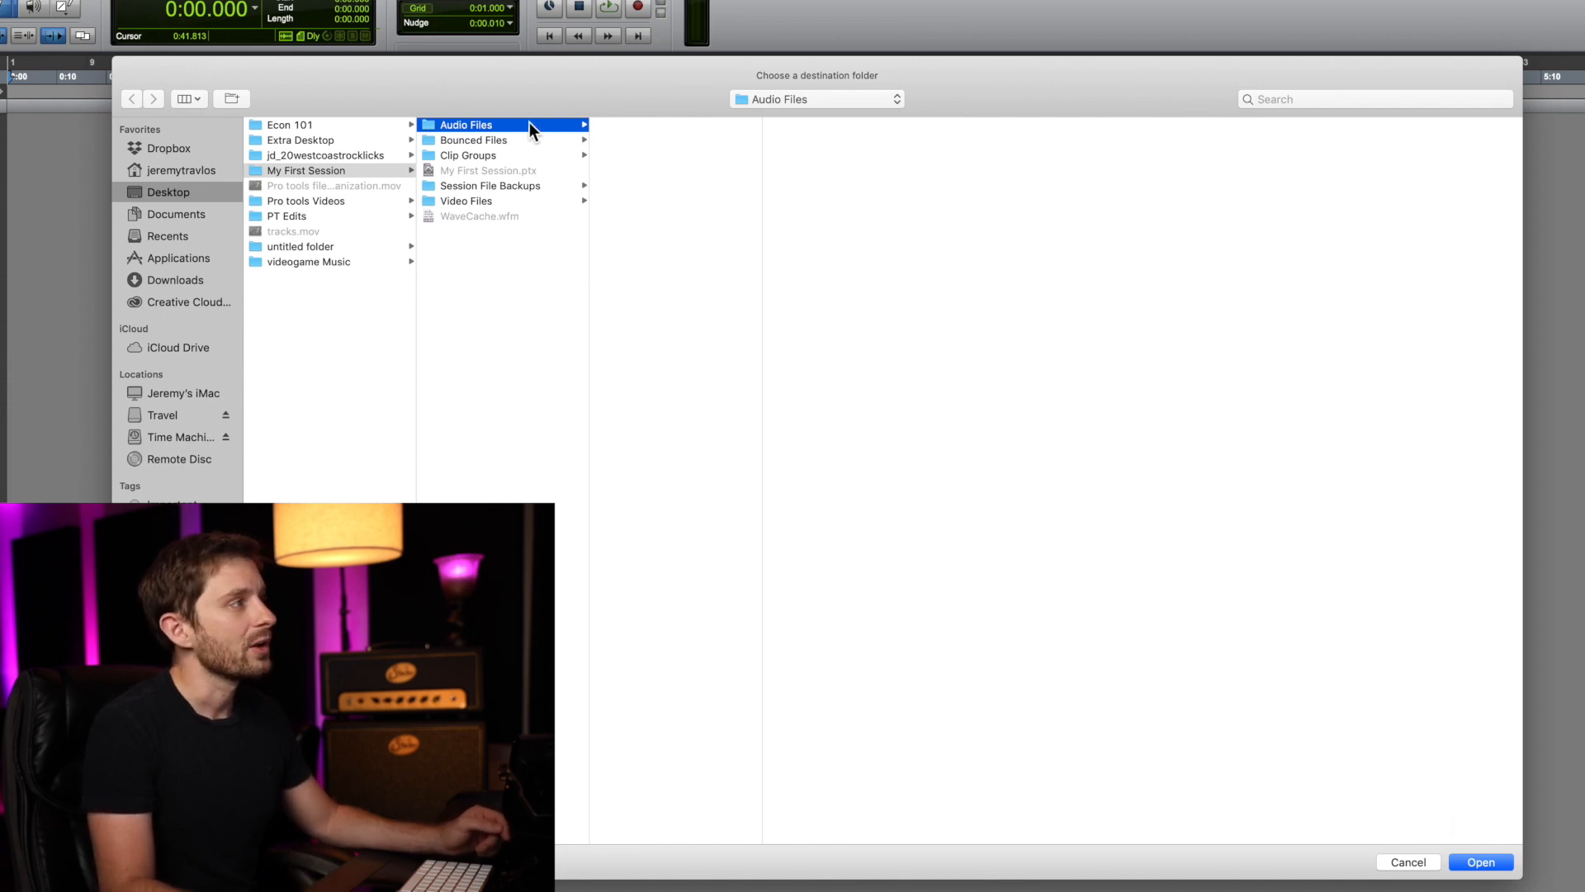
{"action": "left_click_drag", "start_coordinate": [493, 78], "coordinate": [517, 77]}
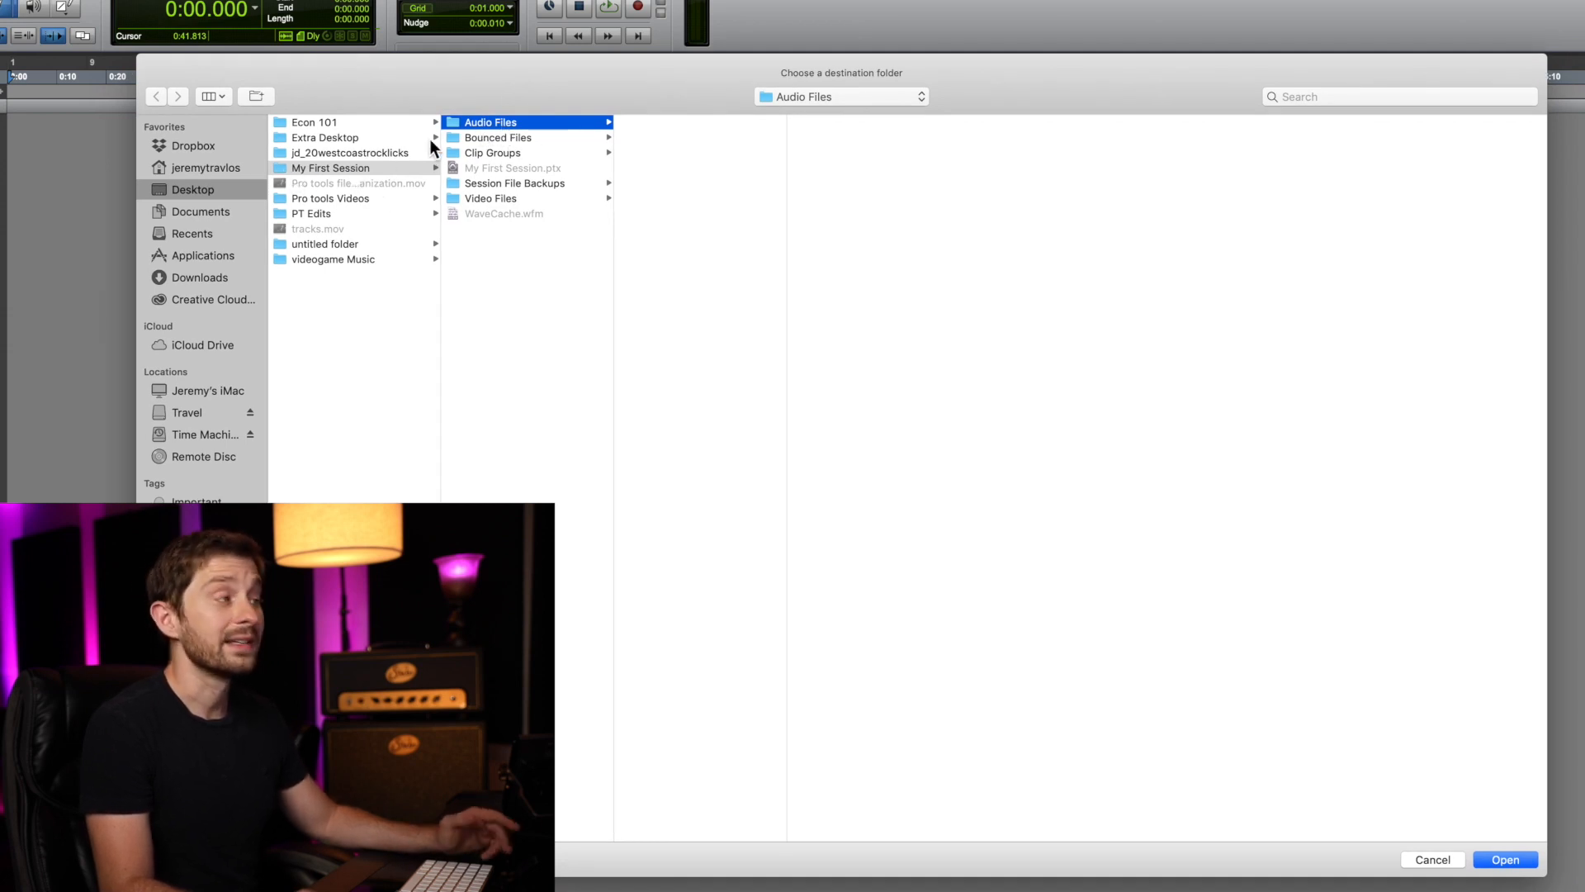
{"action": "left_click", "coordinate": [494, 137]}
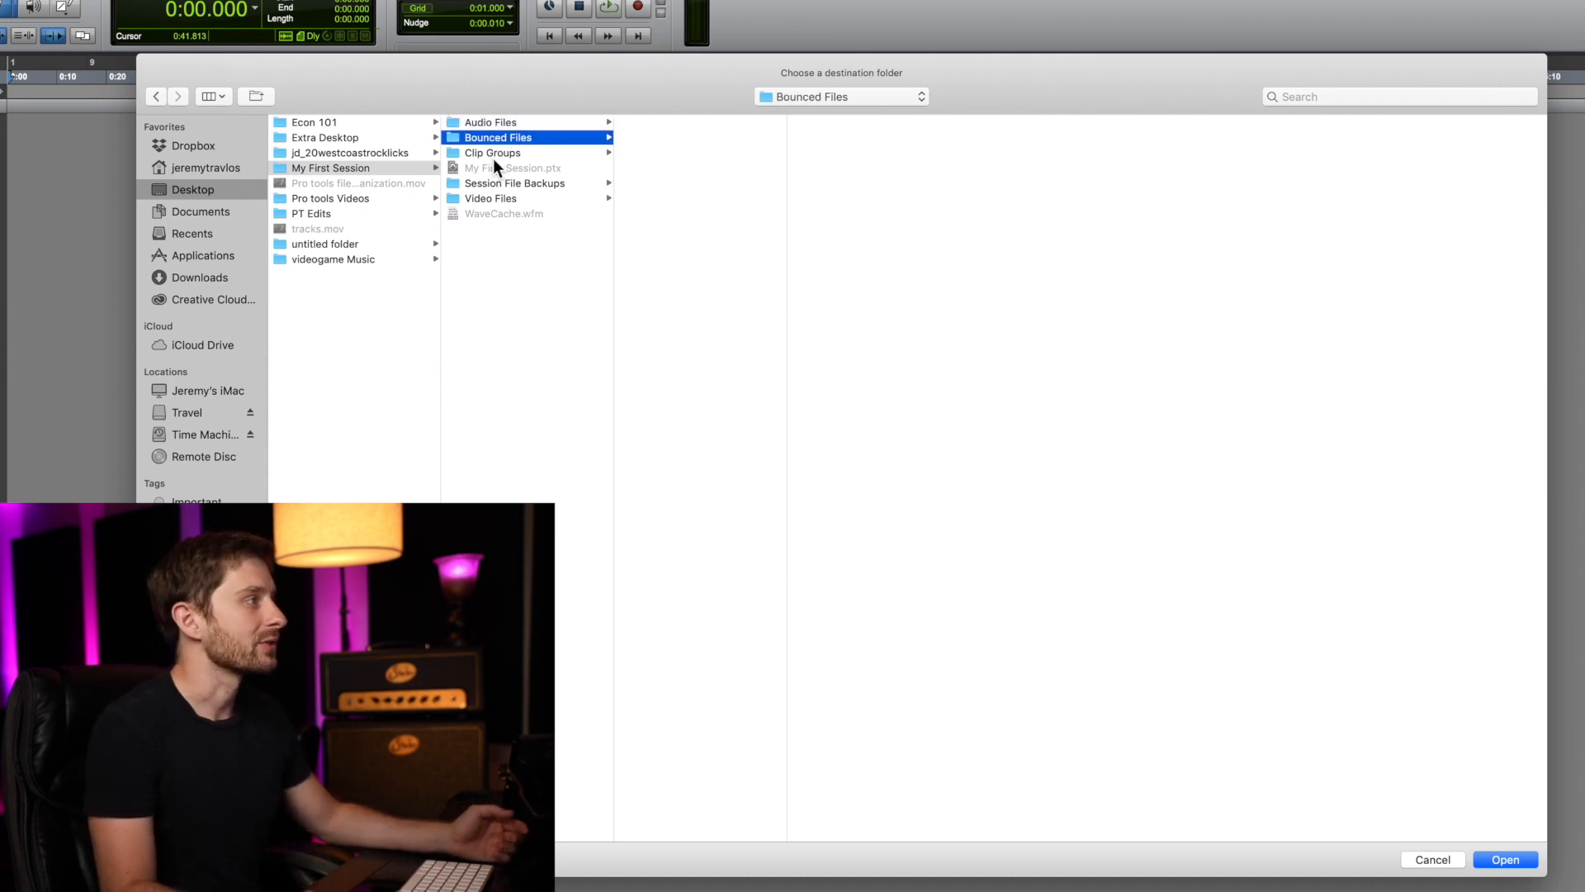
{"action": "left_click", "coordinate": [494, 157]}
{"action": "left_click", "coordinate": [491, 184]}
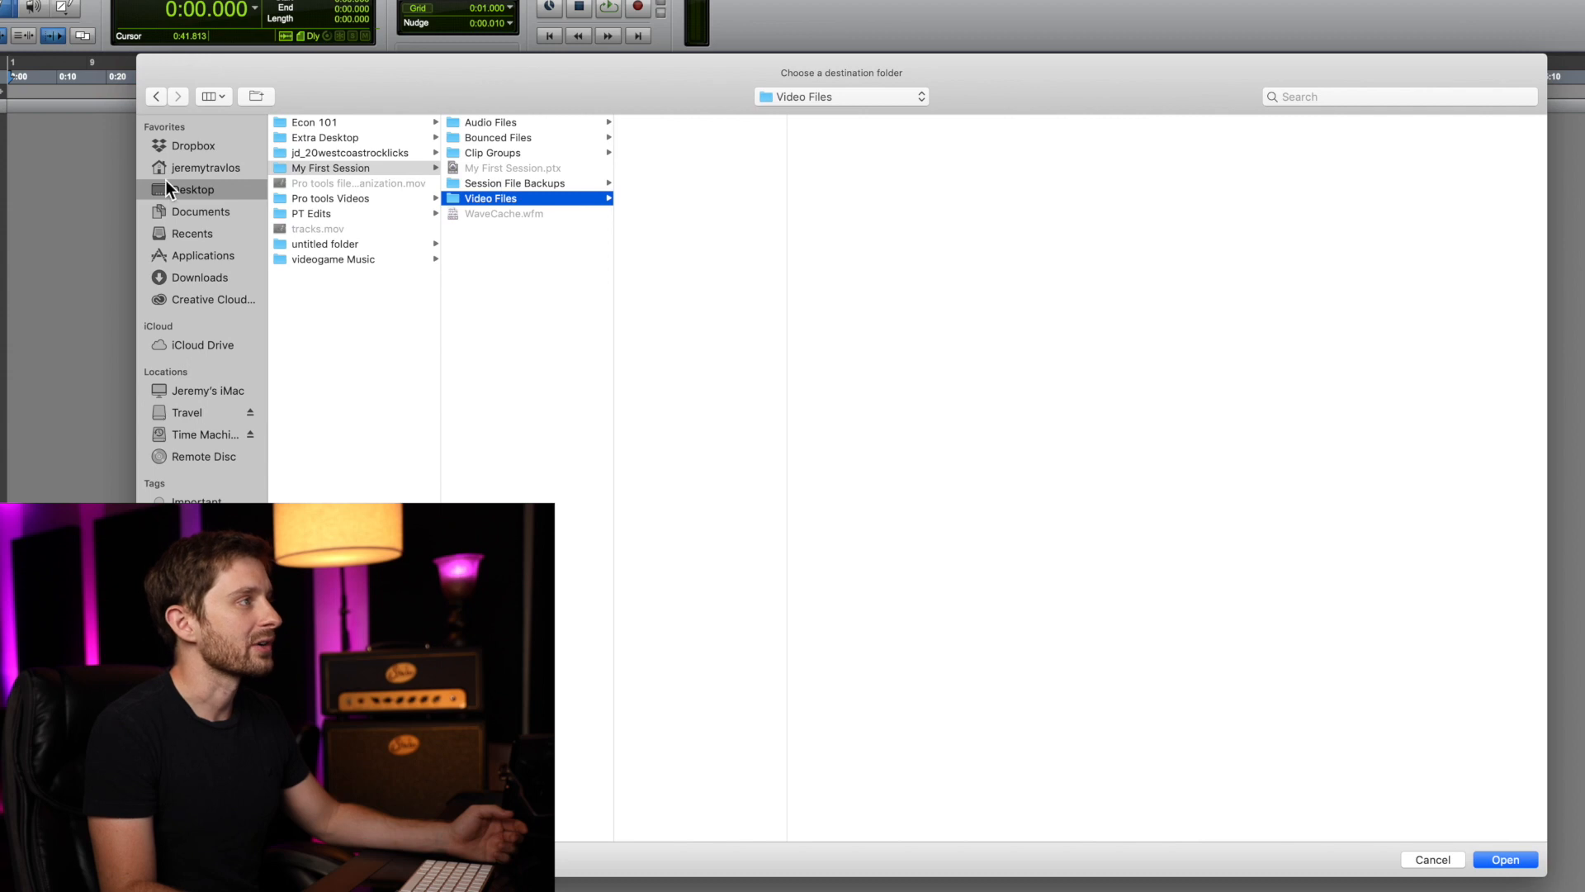
{"action": "left_click", "coordinate": [478, 126]}
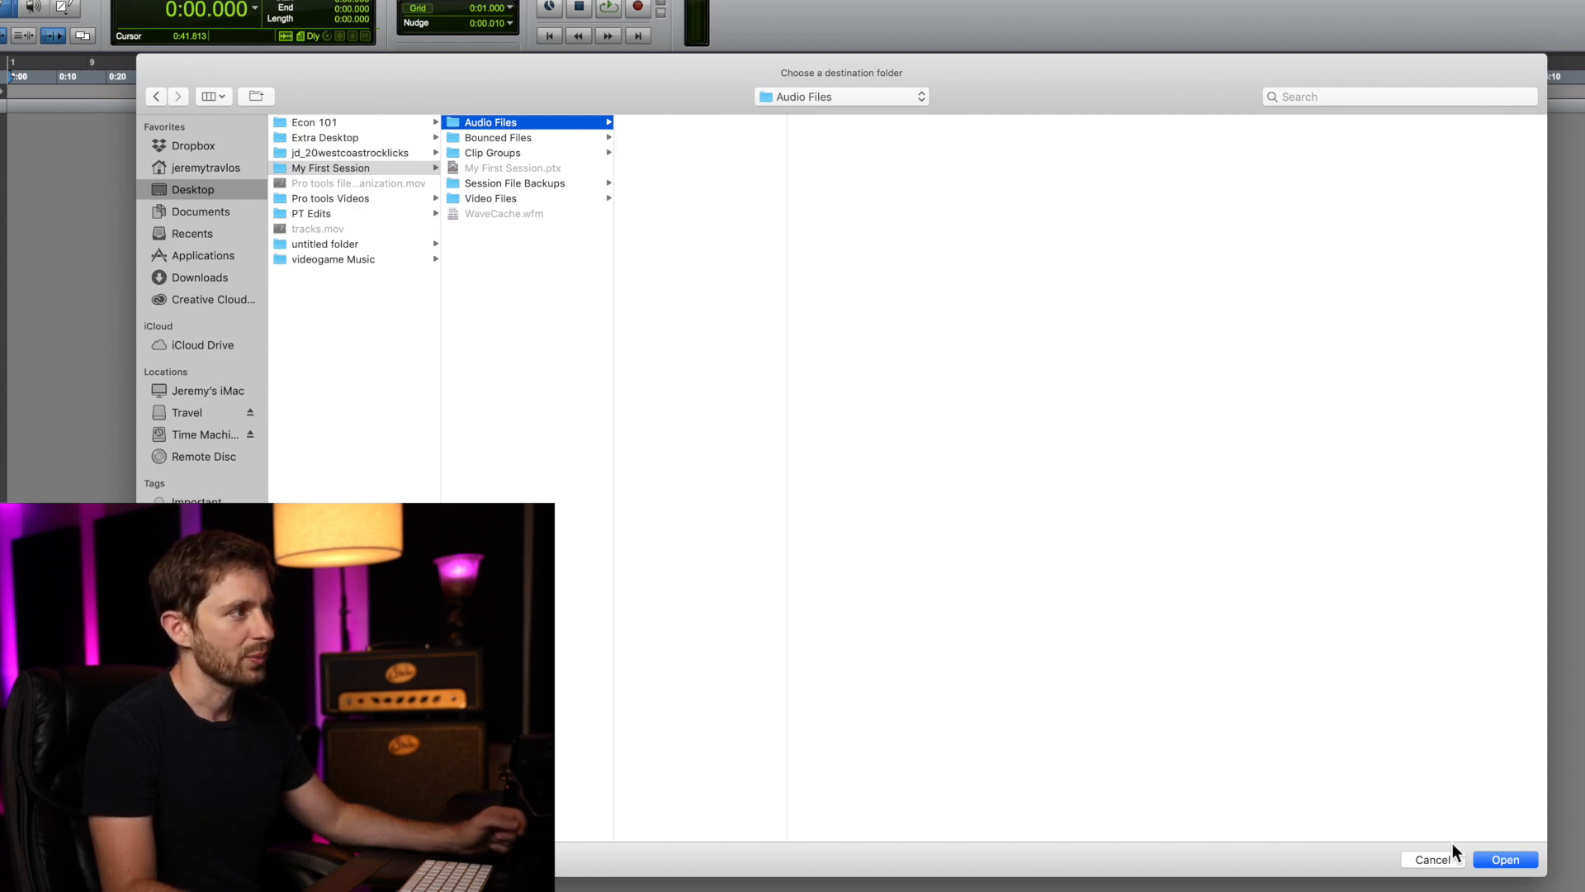
{"action": "left_click", "coordinate": [1505, 859]}
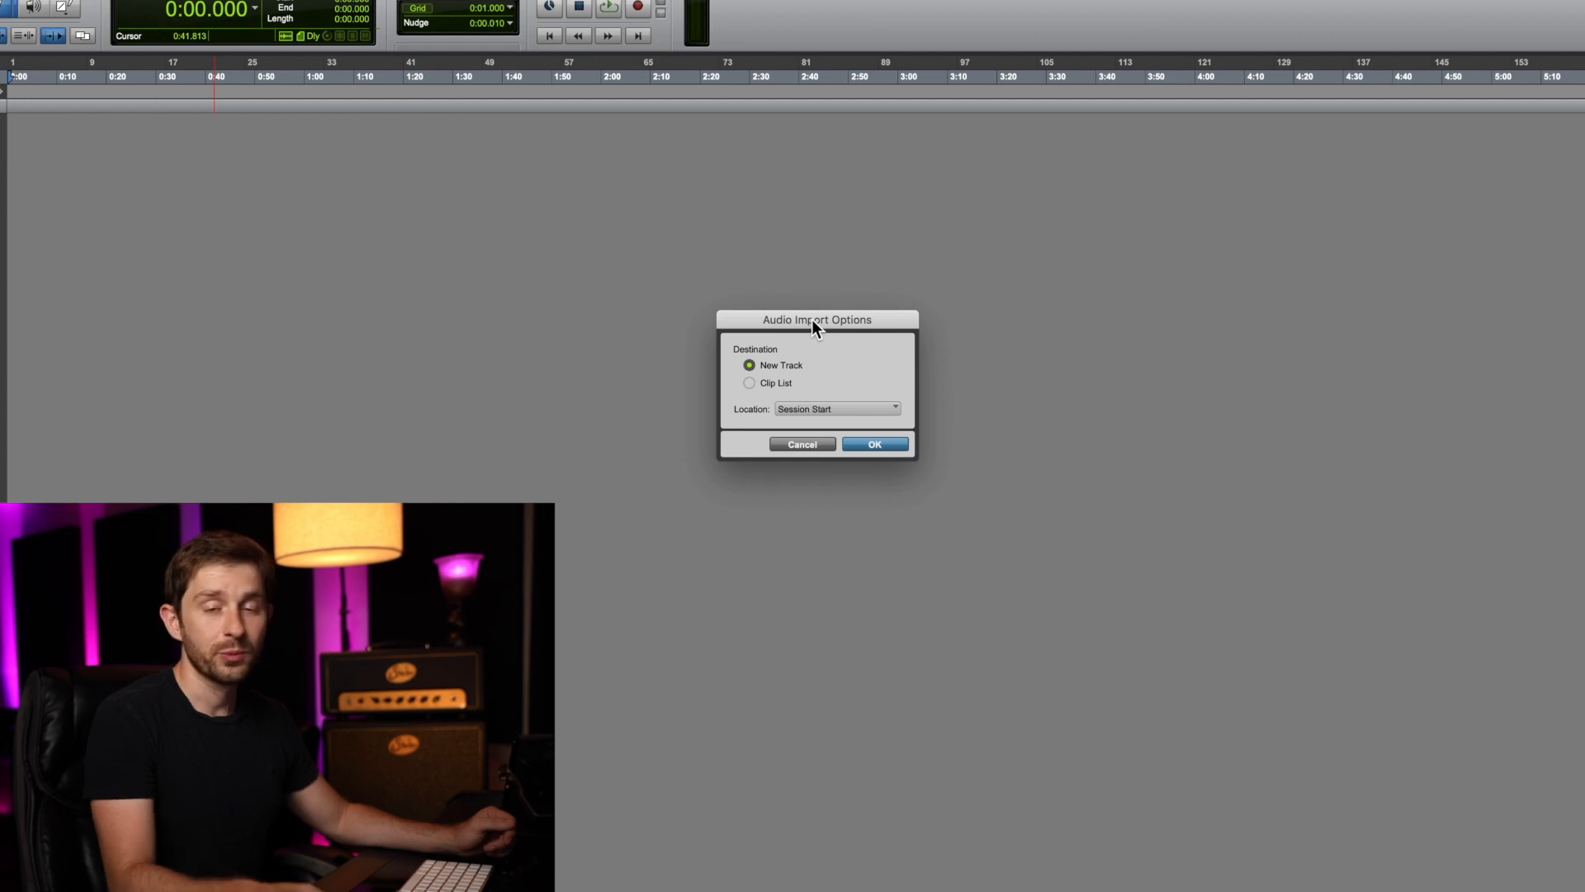
Step: Place the imported audio on a new track at Session Start and set the track height to extreme
{"action": "left_click_drag", "start_coordinate": [812, 320], "coordinate": [859, 214]}
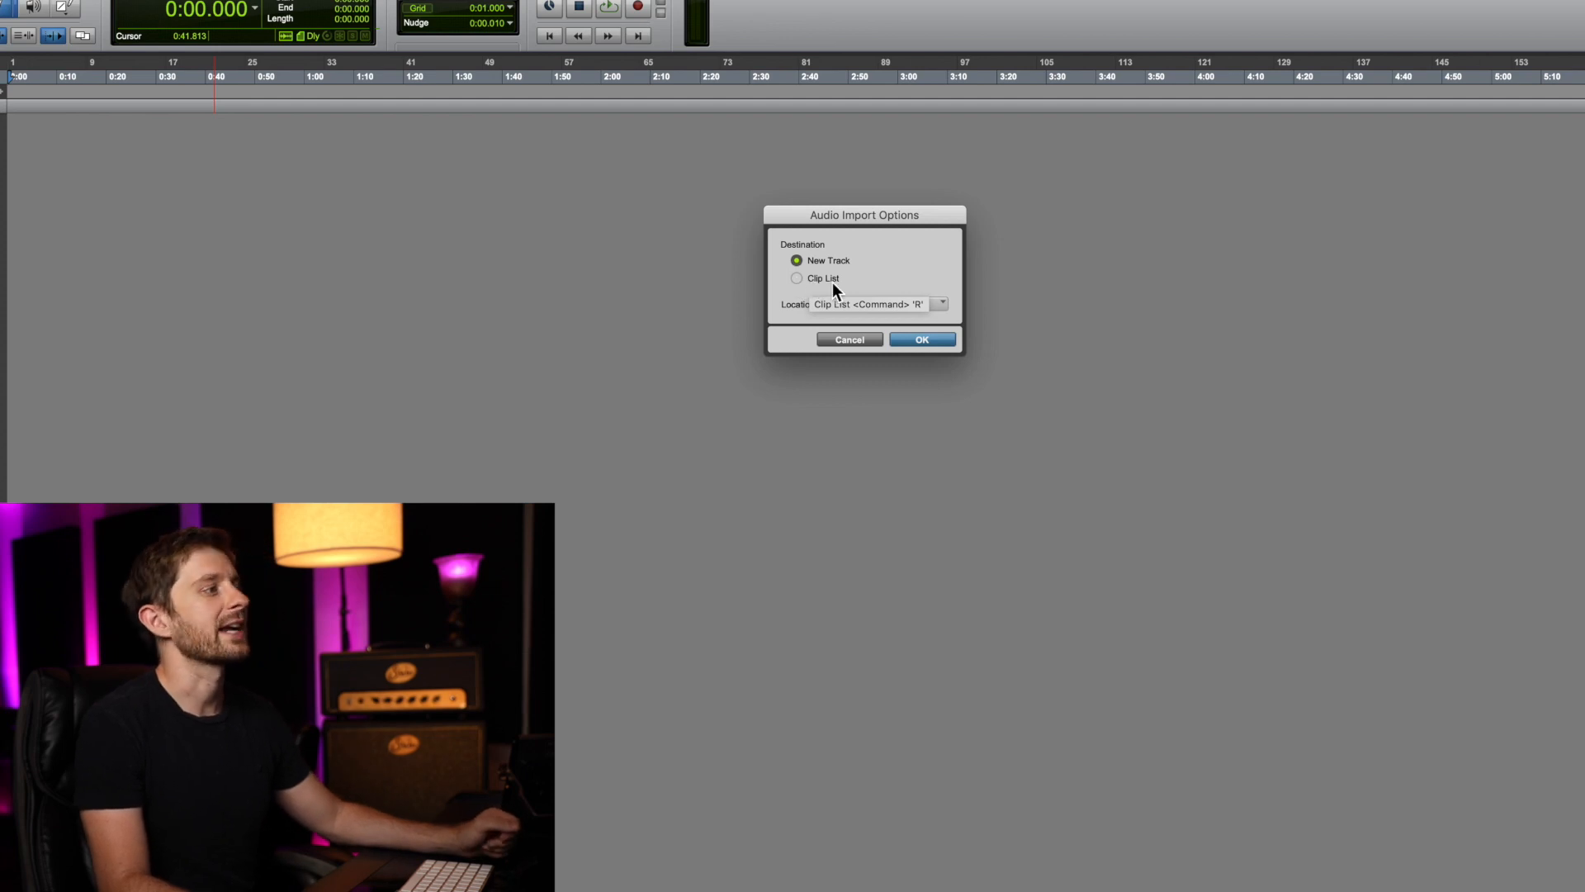
{"action": "left_click", "coordinate": [924, 342]}
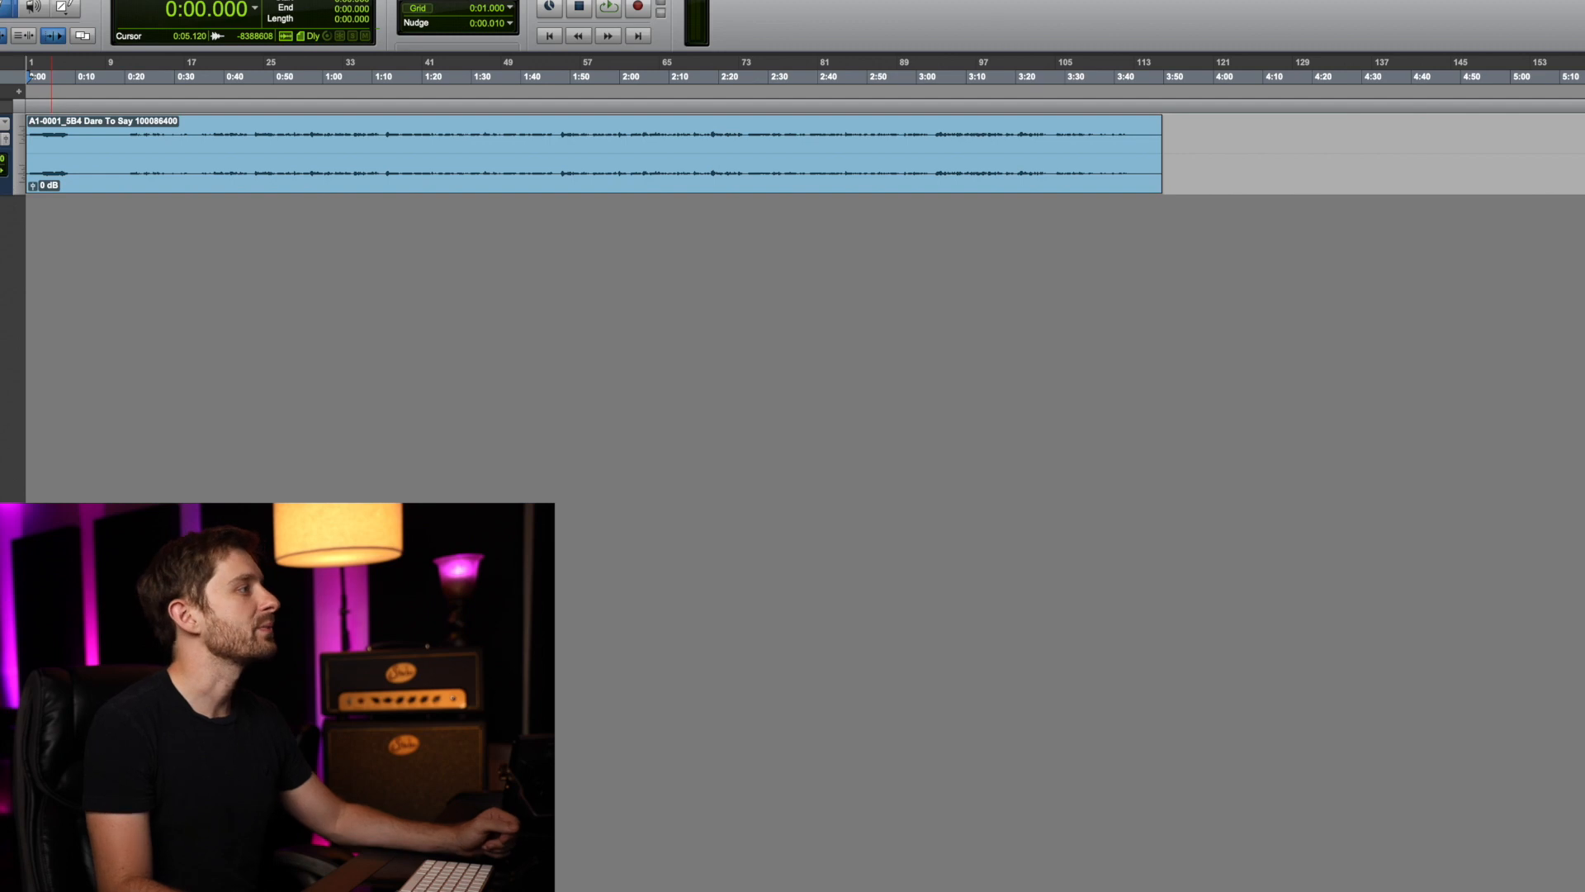
{"action": "left_click", "coordinate": [23, 154]}
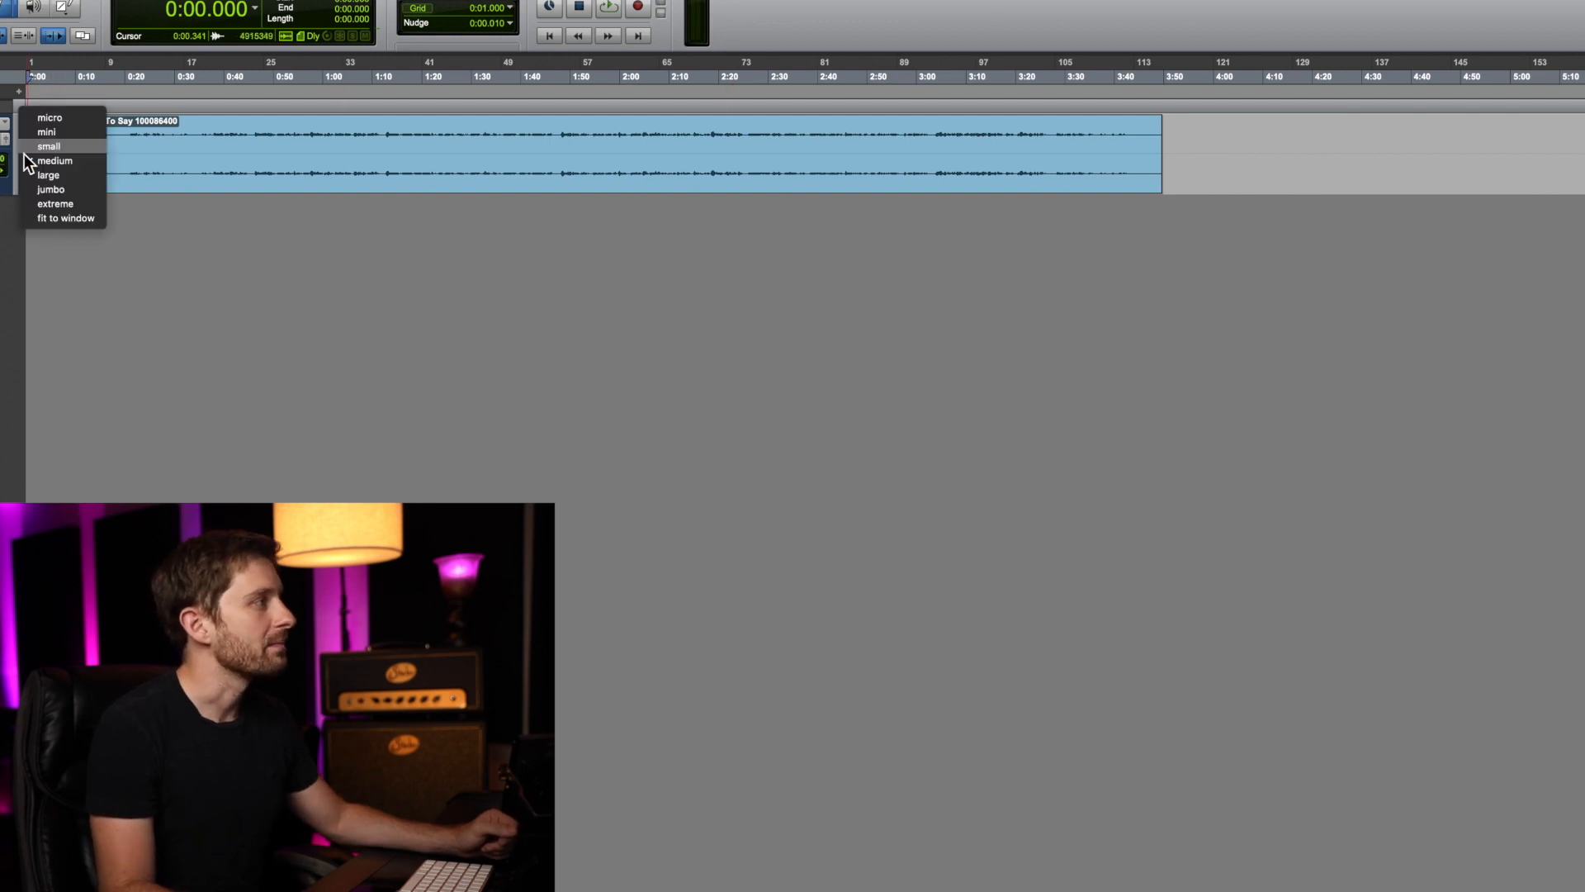
{"action": "left_click", "coordinate": [31, 202]}
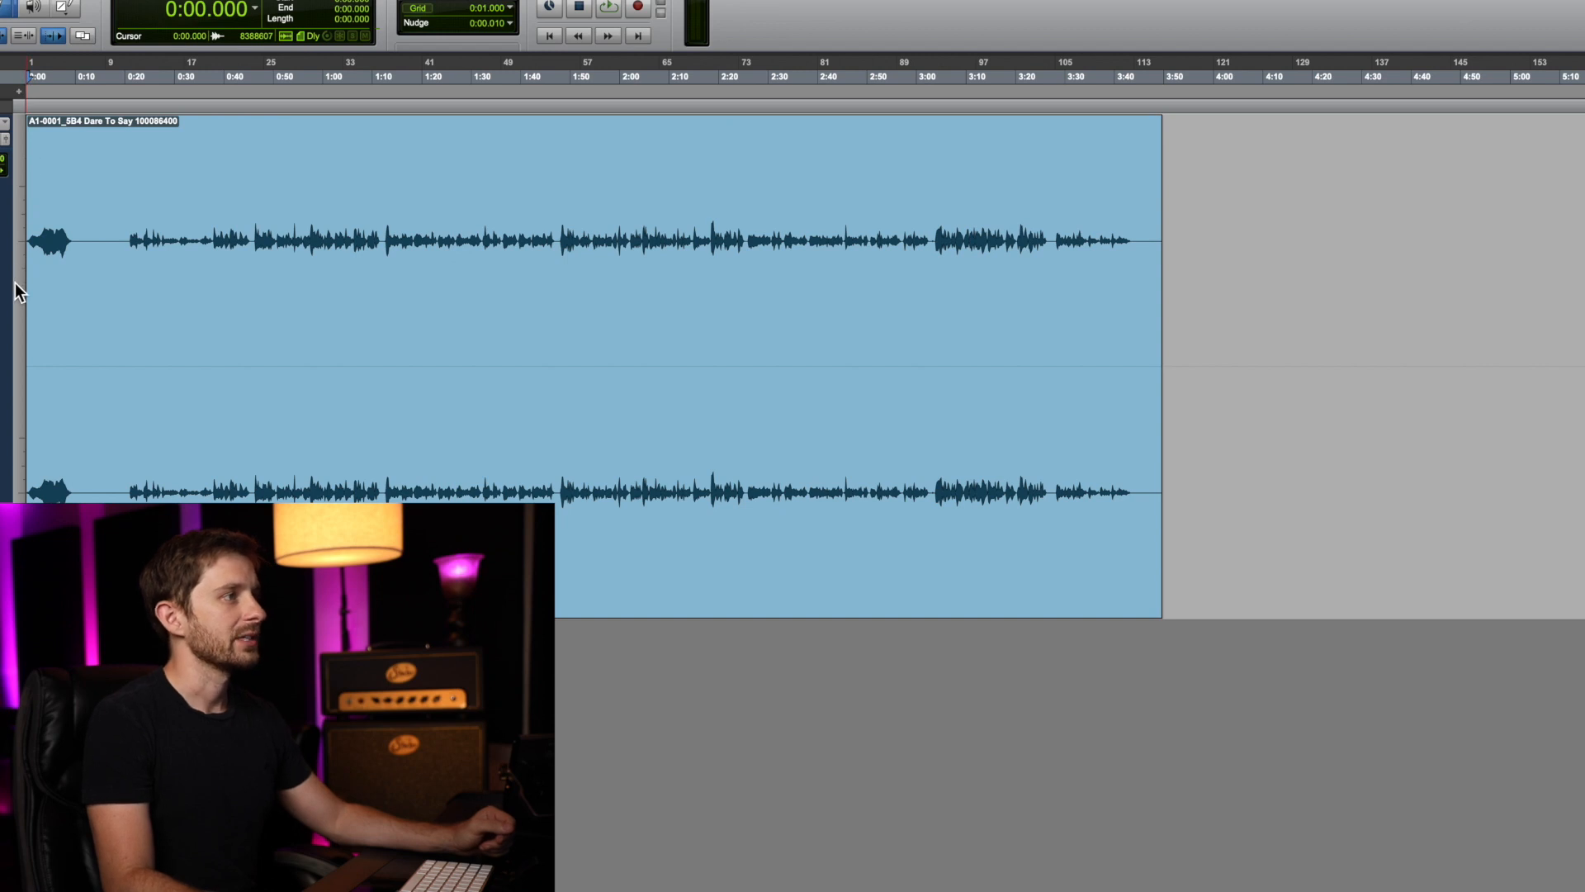
Step: Place the edit cursor in the imported clip at about 3:00, just before the last louder section
{"action": "left_click_drag", "start_coordinate": [131, 240], "coordinate": [205, 240]}
{"action": "left_click_drag", "start_coordinate": [525, 246], "coordinate": [889, 240]}
{"action": "left_click", "coordinate": [914, 242]}
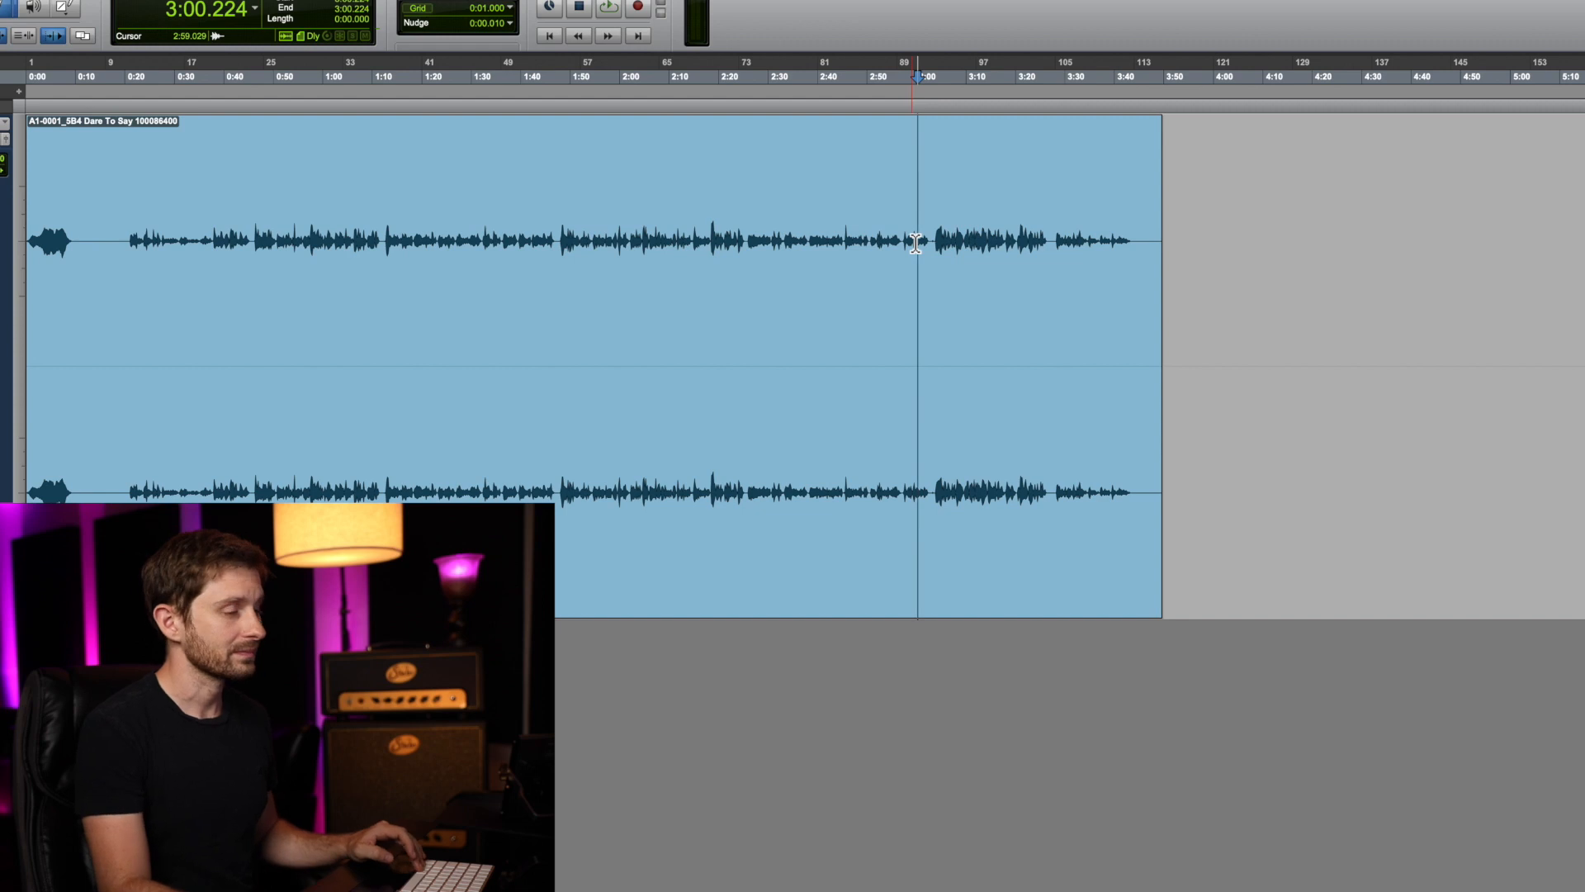
Step: Start another audio import and add "A1-0001_5B4 Dare To Say 100086400.wav" from Downloads to the clips to import as a copy
{"action": "key", "text": "alt+shift+super+i"}
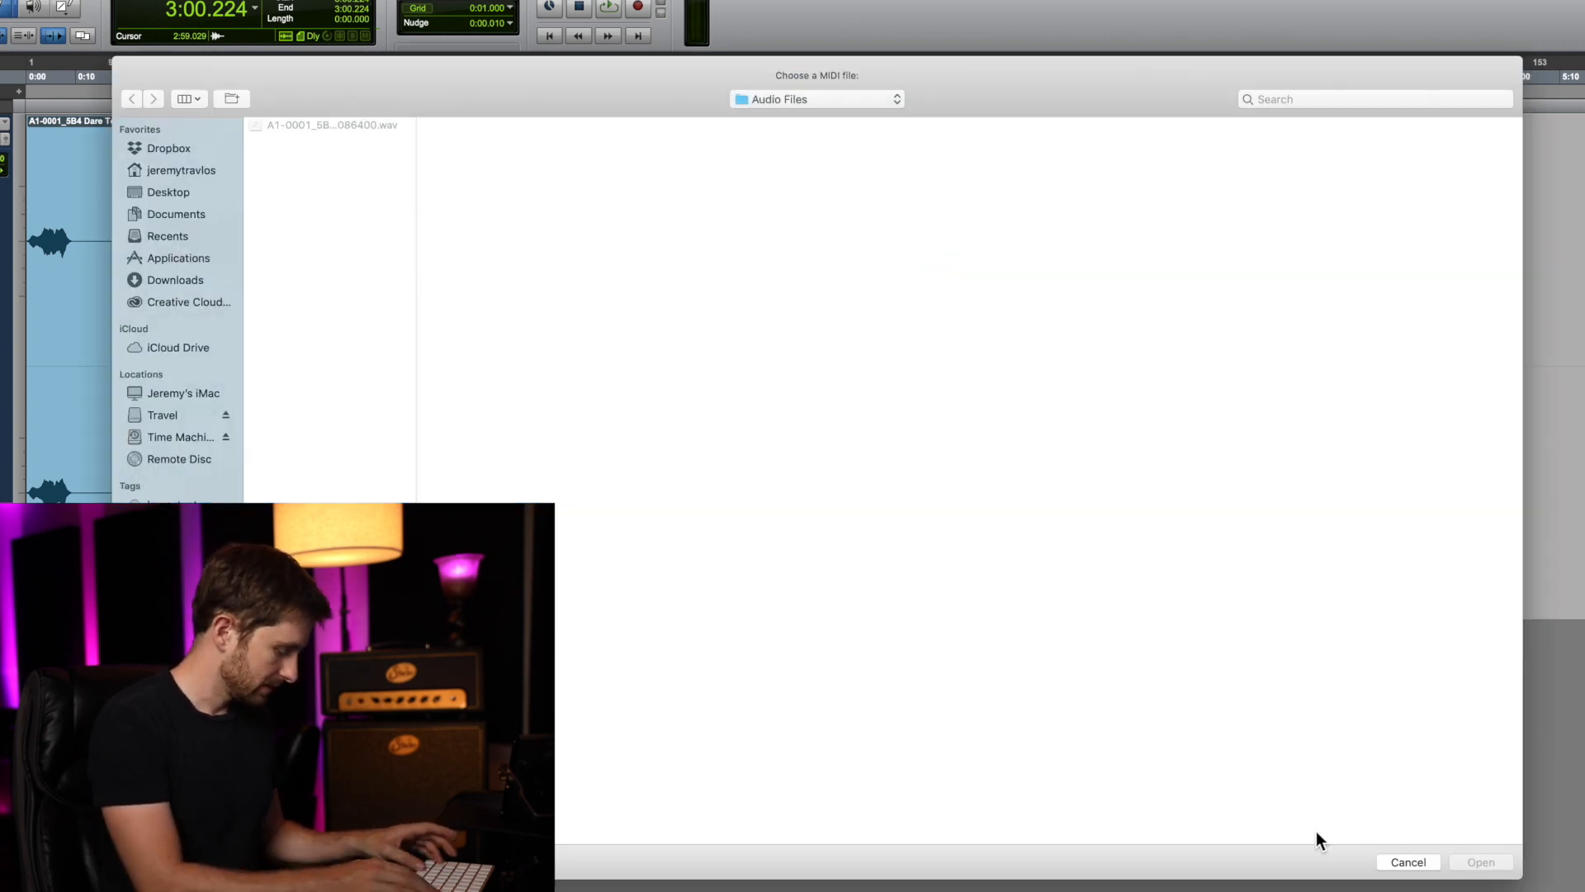
{"action": "left_click", "coordinate": [1434, 863]}
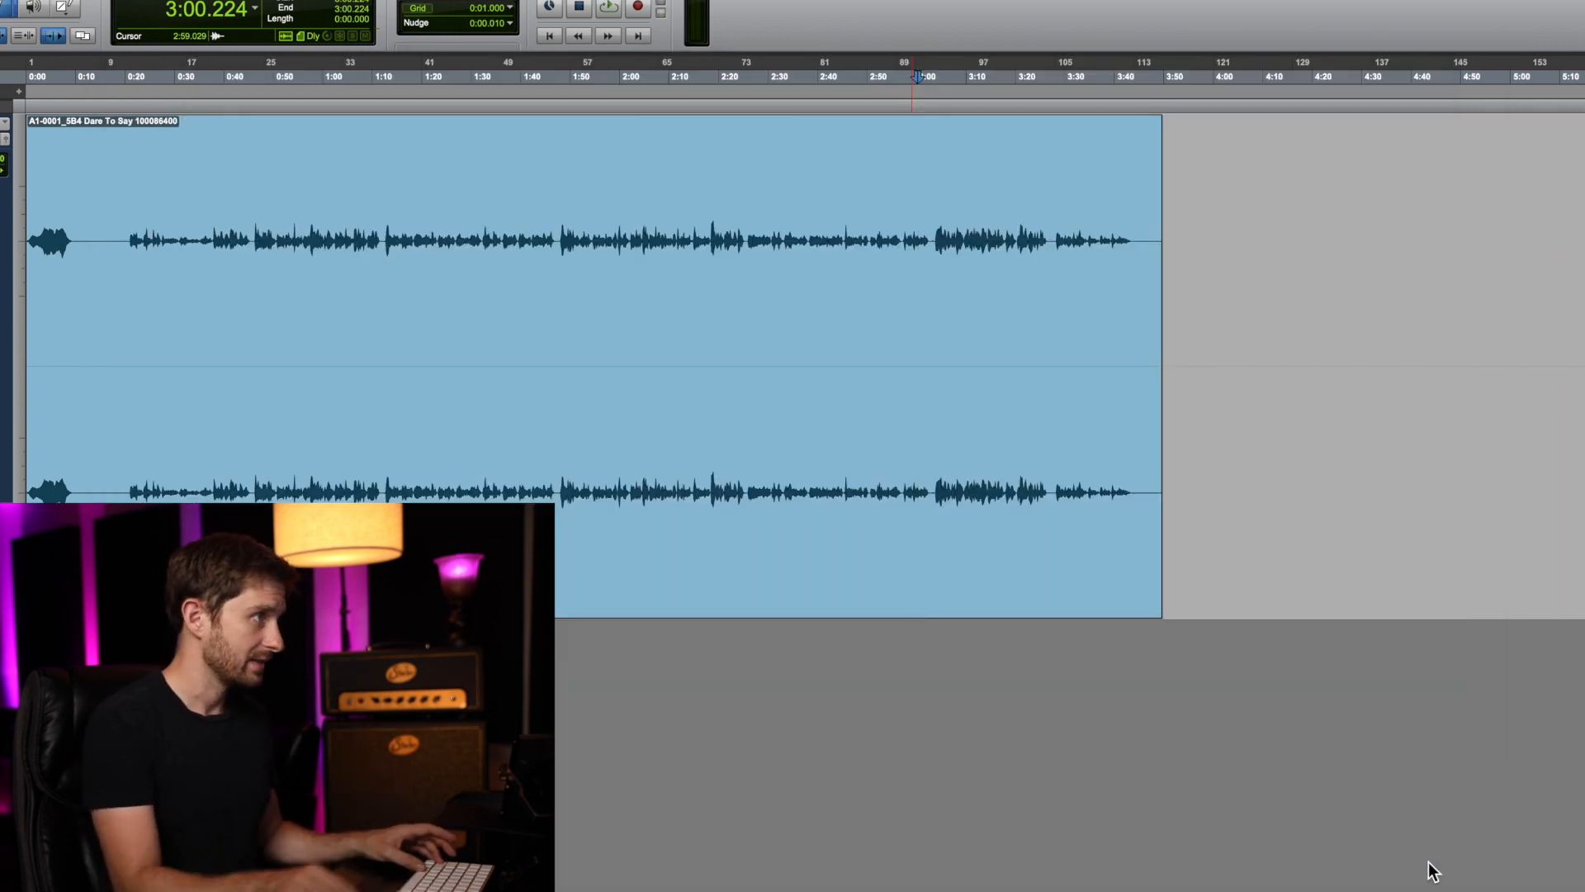
{"action": "key", "text": "shift+super+i"}
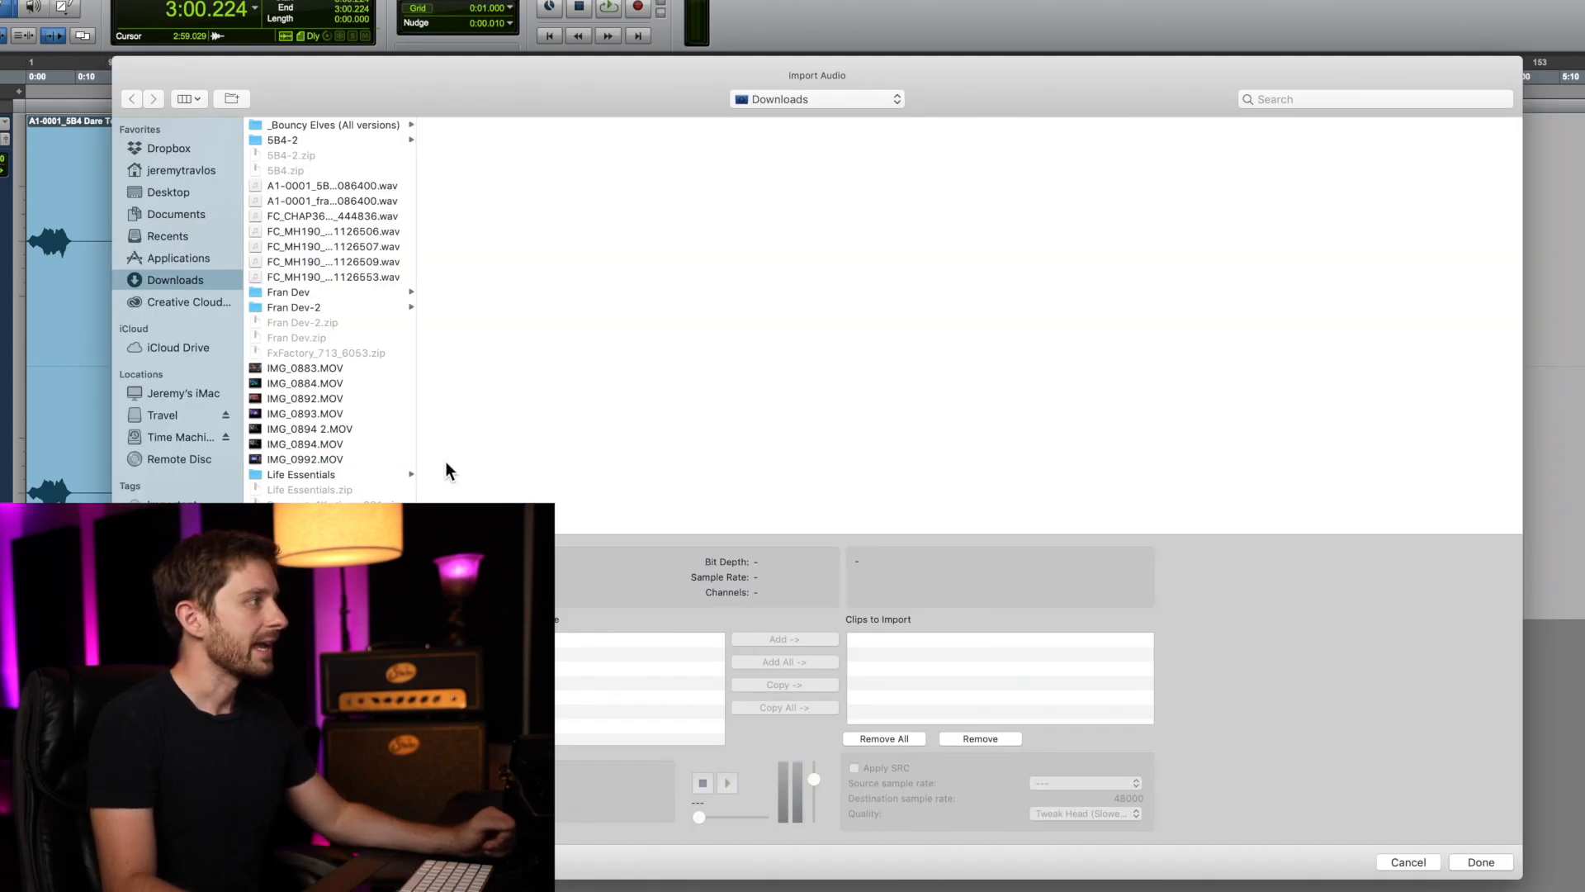
{"action": "left_click_drag", "start_coordinate": [421, 432], "coordinate": [781, 427]}
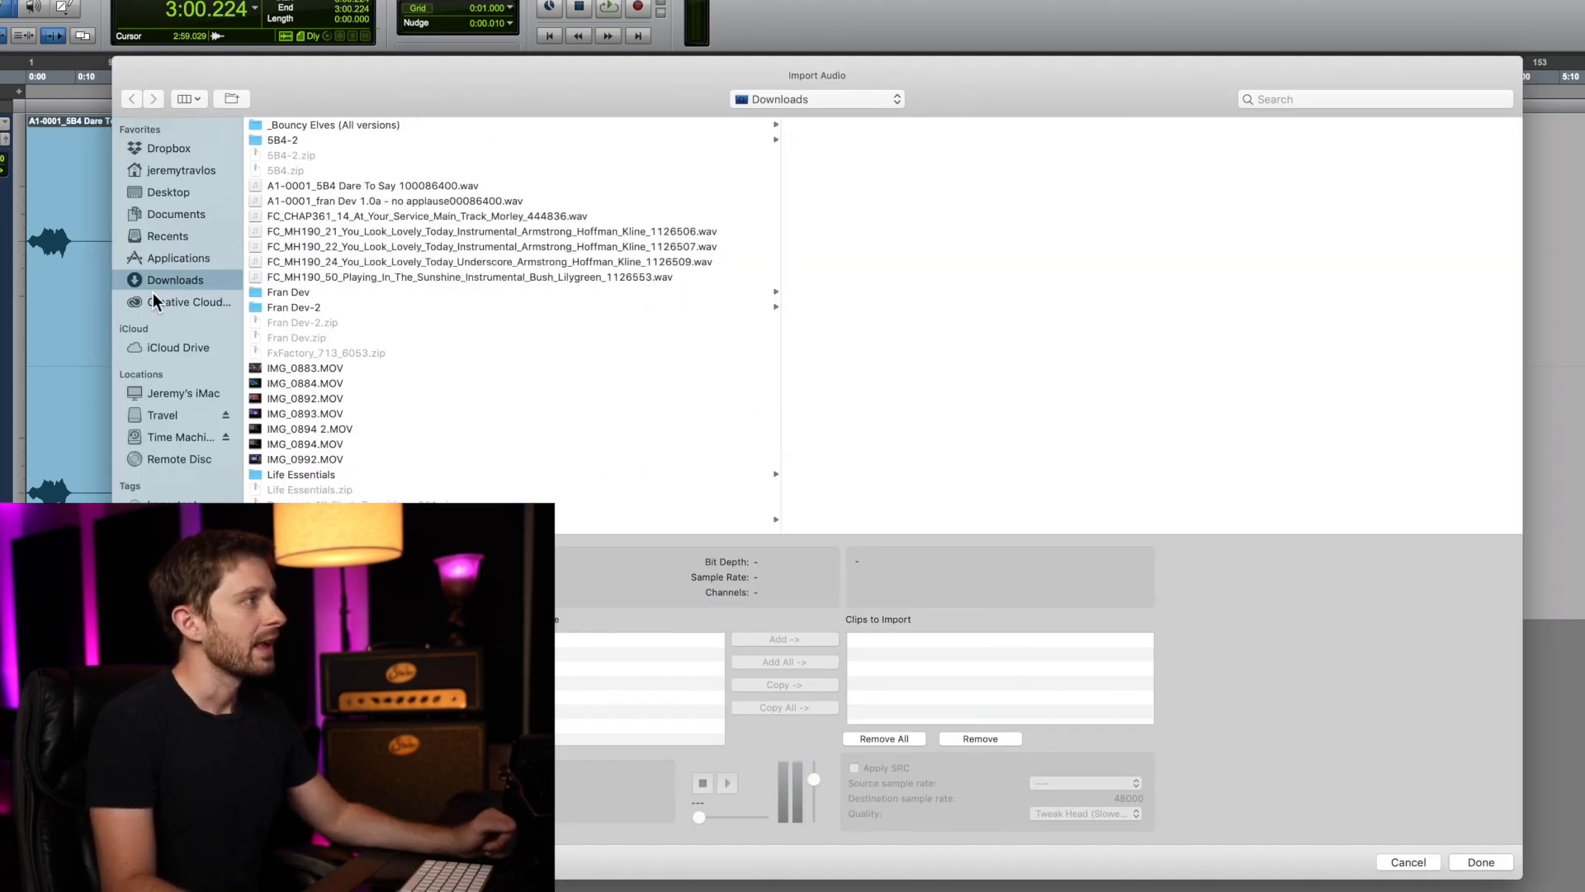
{"action": "left_click", "coordinate": [342, 185]}
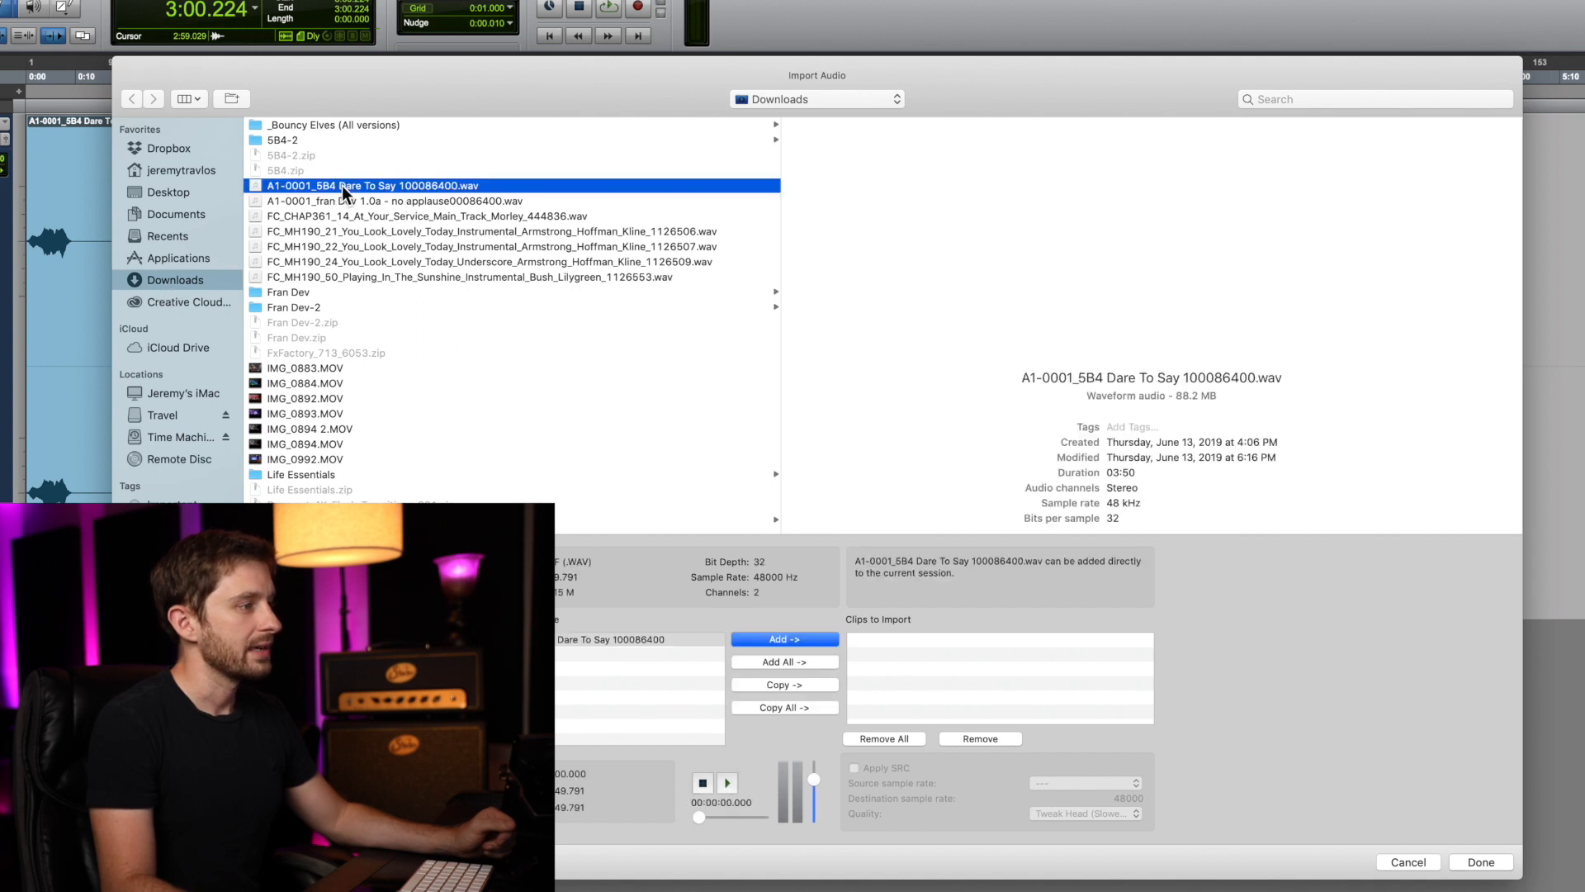
{"action": "left_click", "coordinate": [776, 687]}
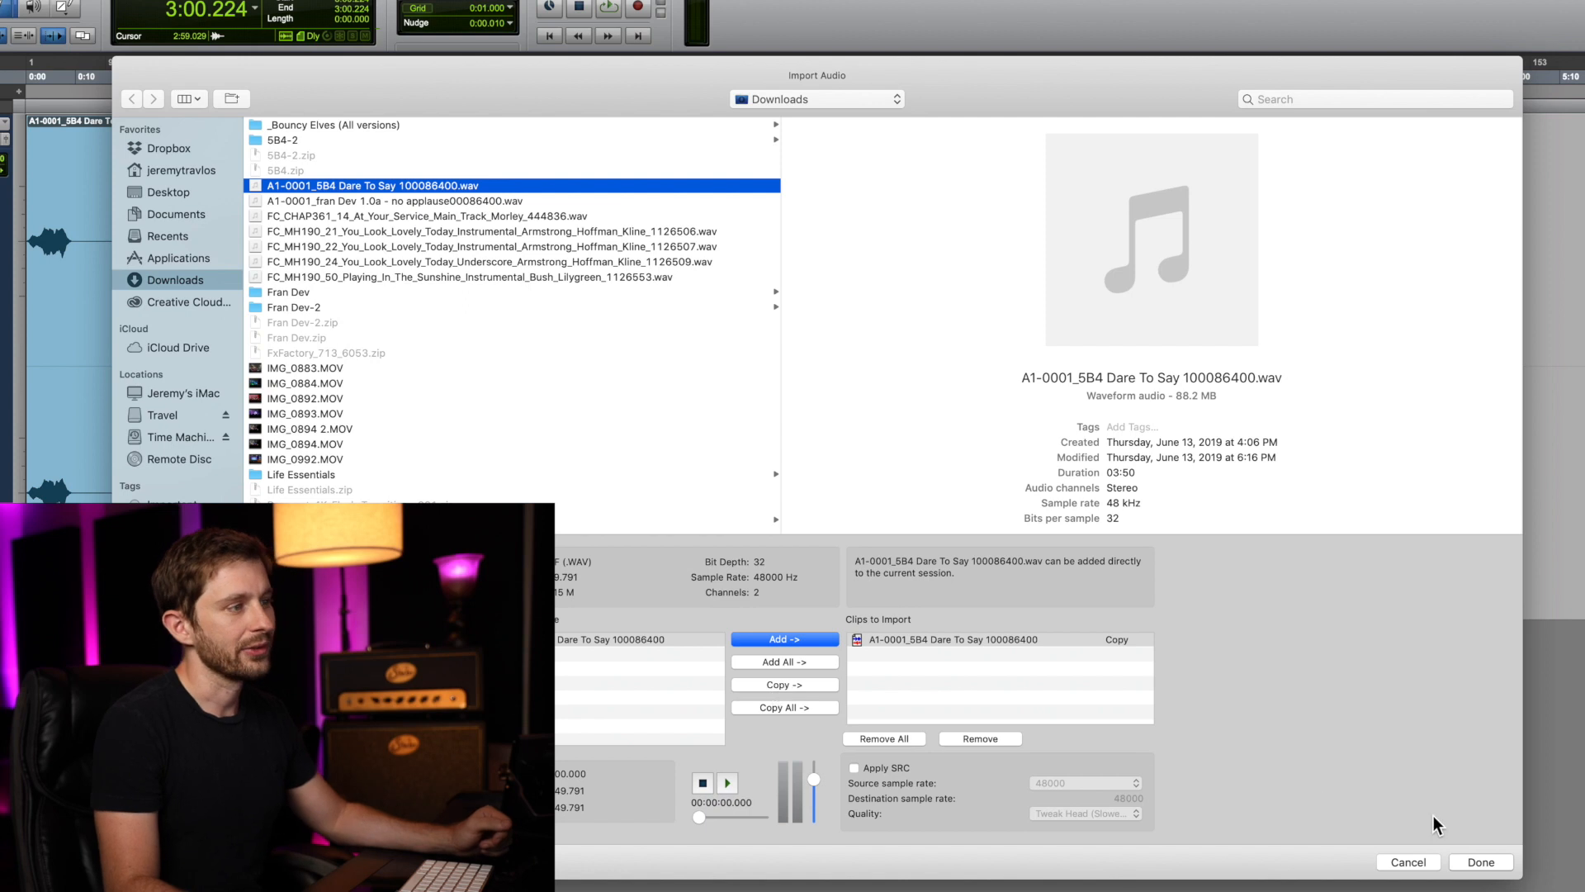
Step: Confirm the audio import with the session's Audio Files folder as destination and send the clip to the Clip List
{"action": "left_click", "coordinate": [1480, 863]}
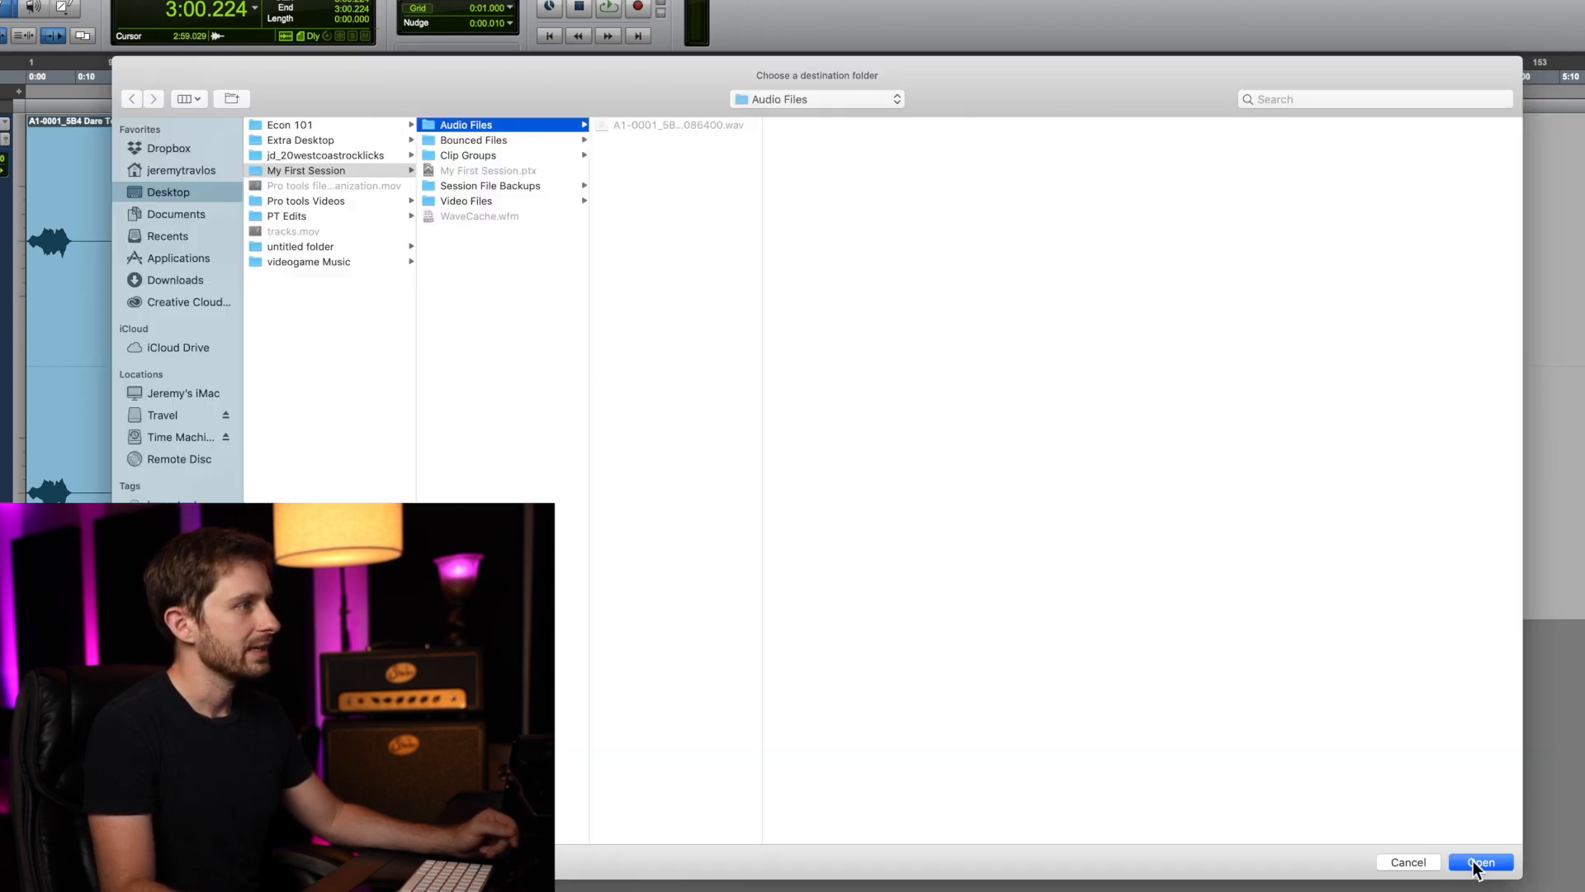
{"action": "left_click", "coordinate": [1478, 863]}
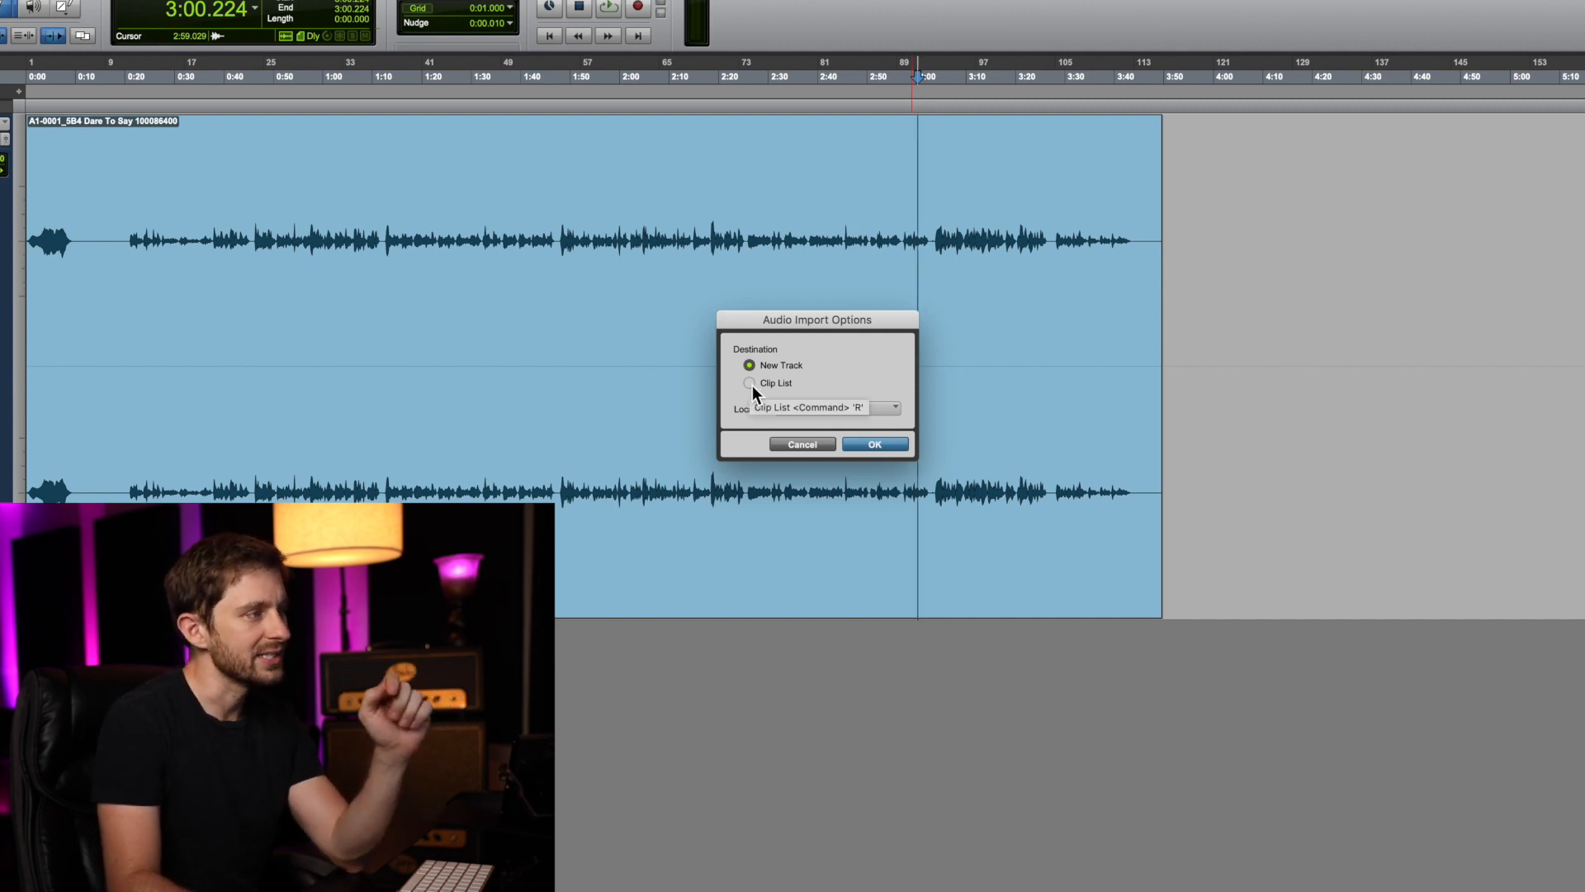
{"action": "left_click", "coordinate": [750, 384]}
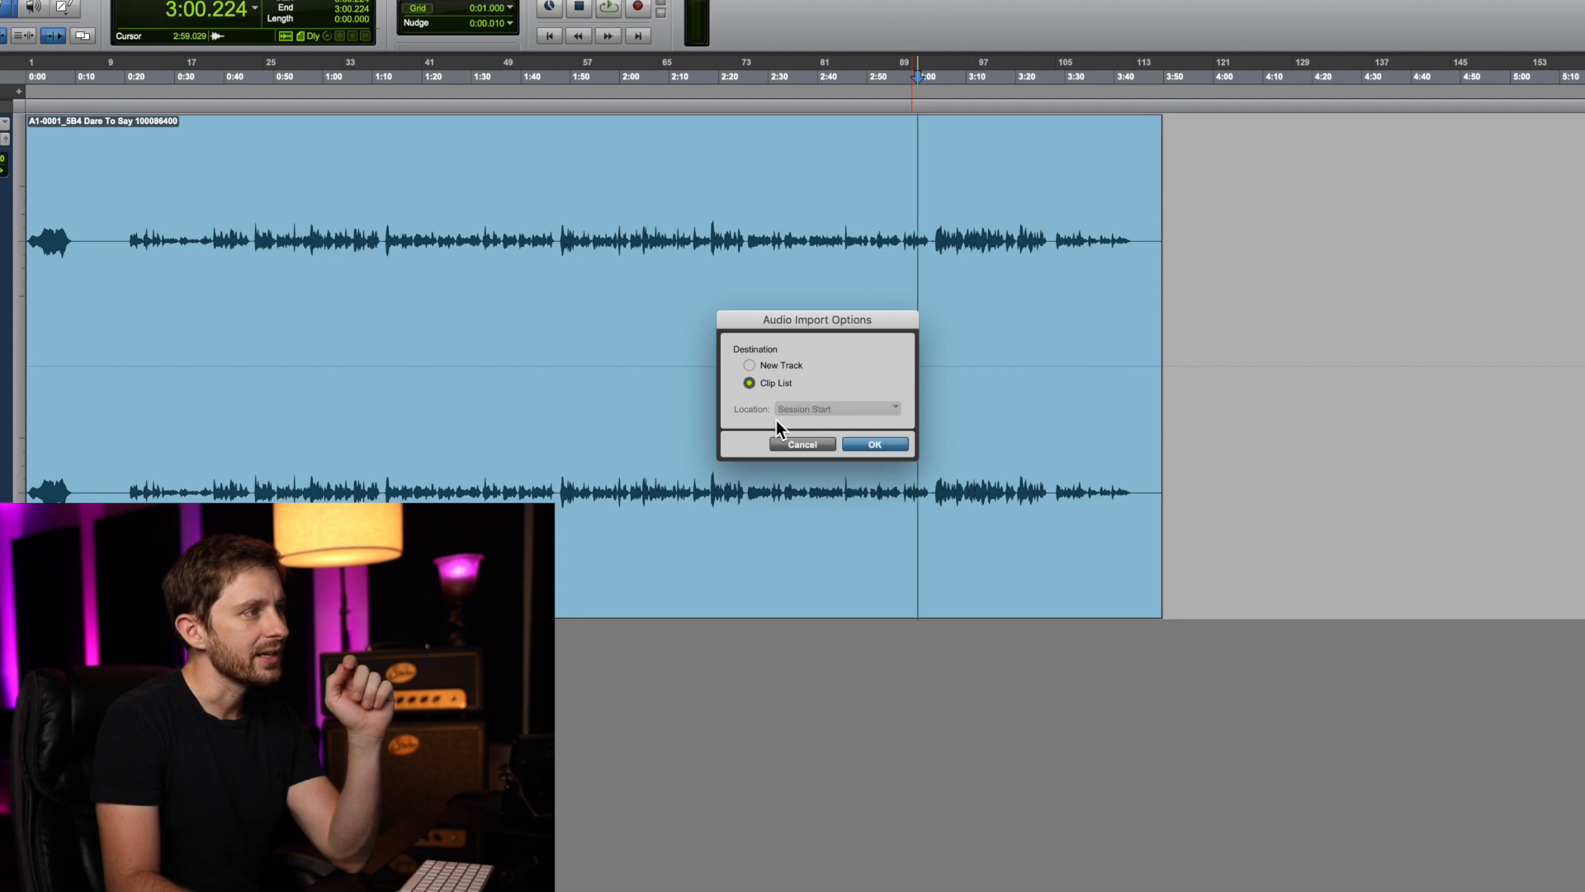
{"action": "left_click", "coordinate": [878, 444]}
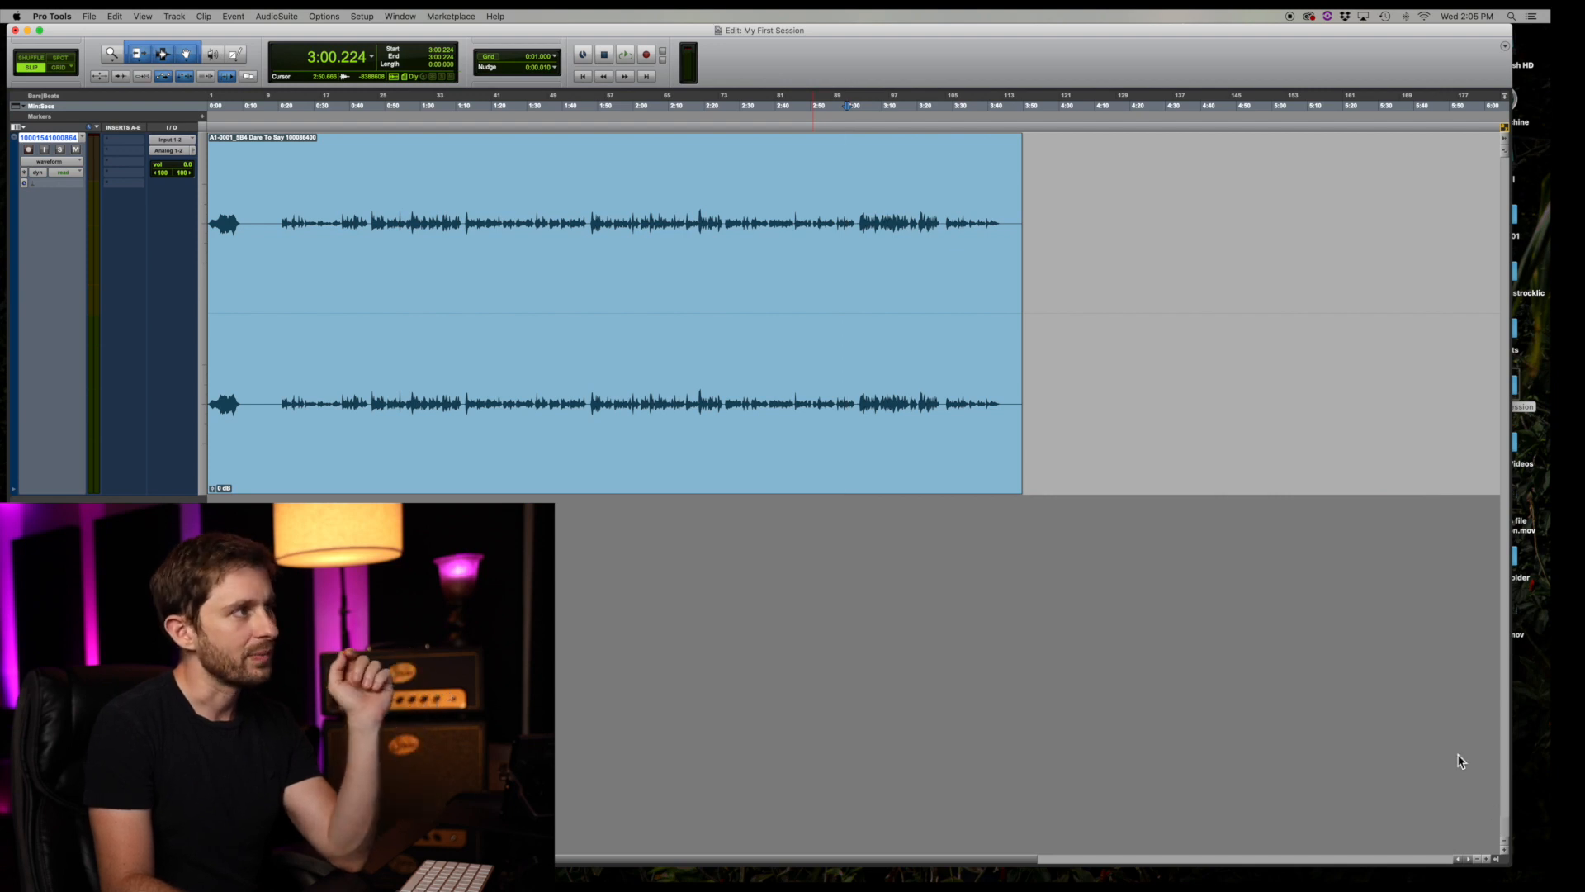
Step: Show the Clips list and widen it enough to read the full clip names
{"action": "left_click", "coordinate": [1497, 861]}
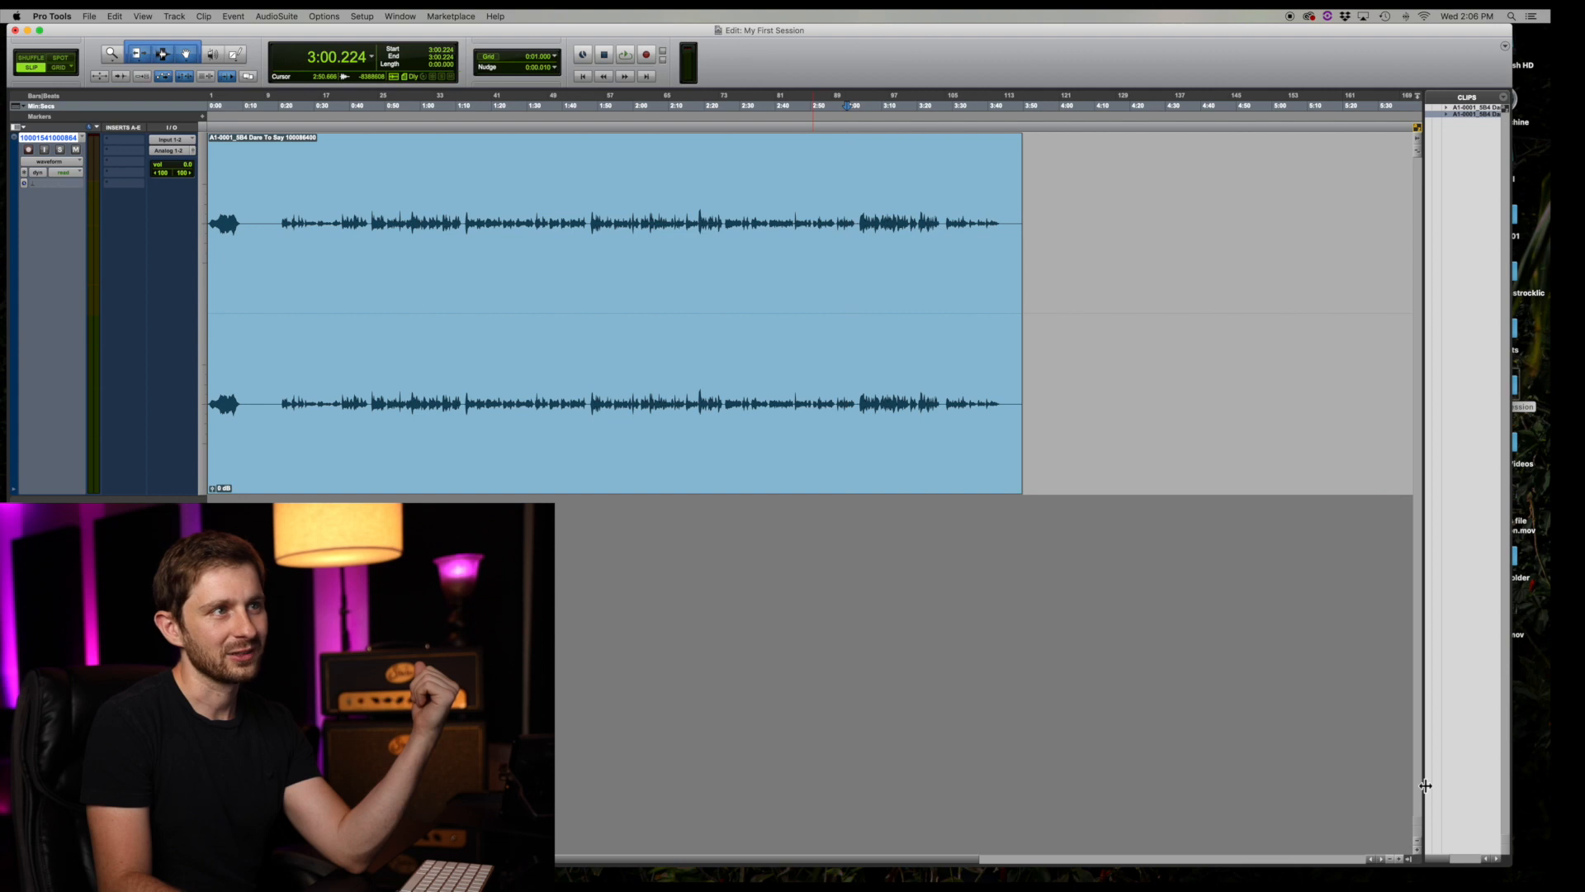
{"action": "left_click_drag", "start_coordinate": [1426, 785], "coordinate": [1285, 776]}
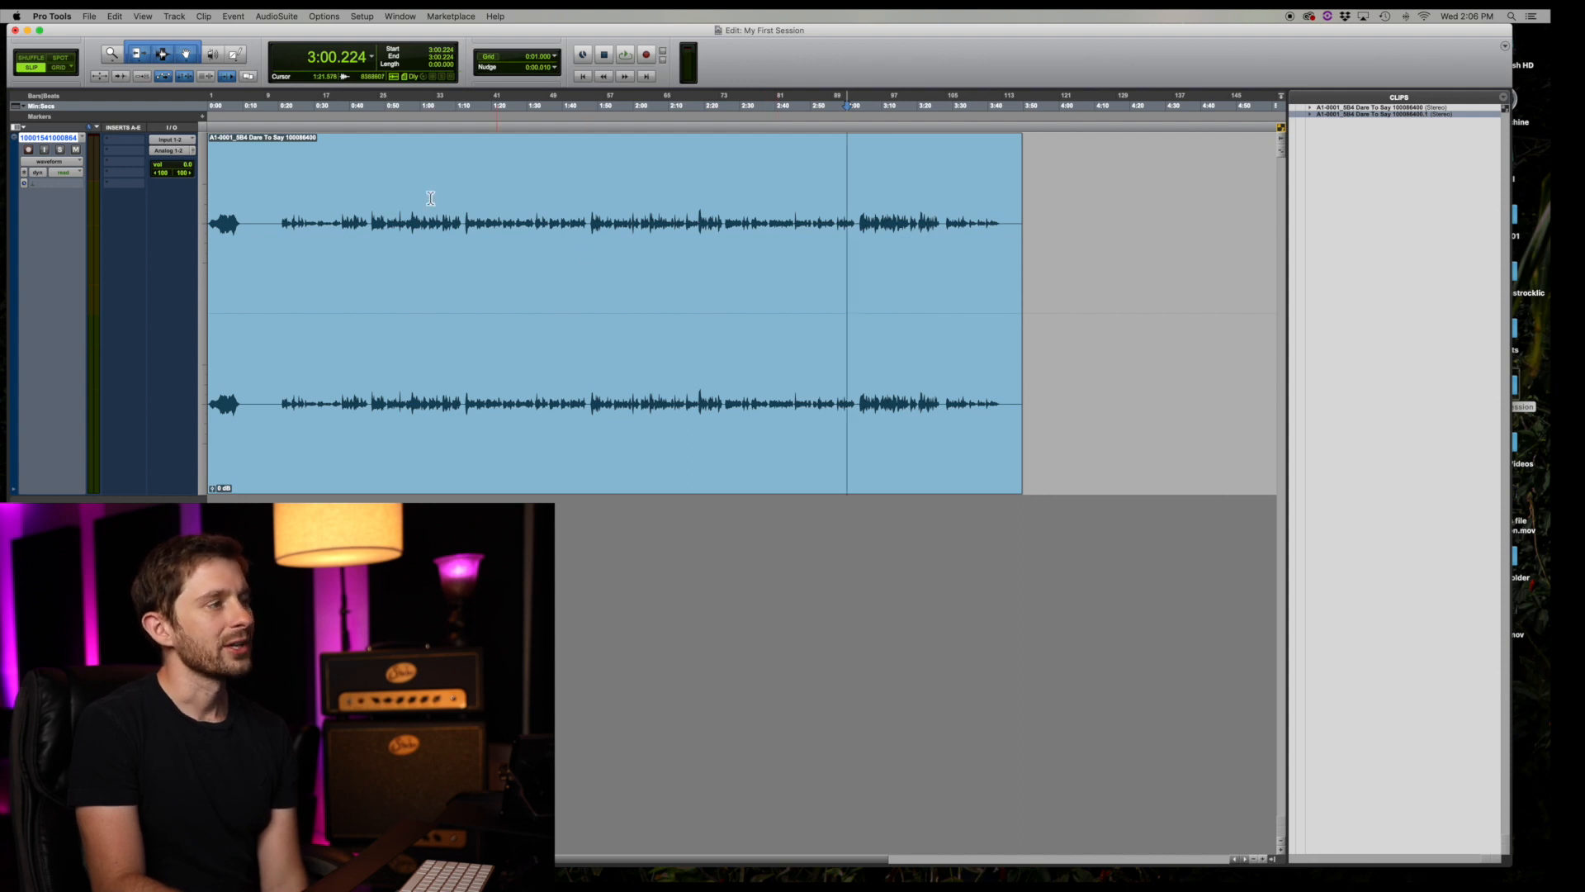
{"action": "left_click_drag", "start_coordinate": [279, 217], "coordinate": [676, 223]}
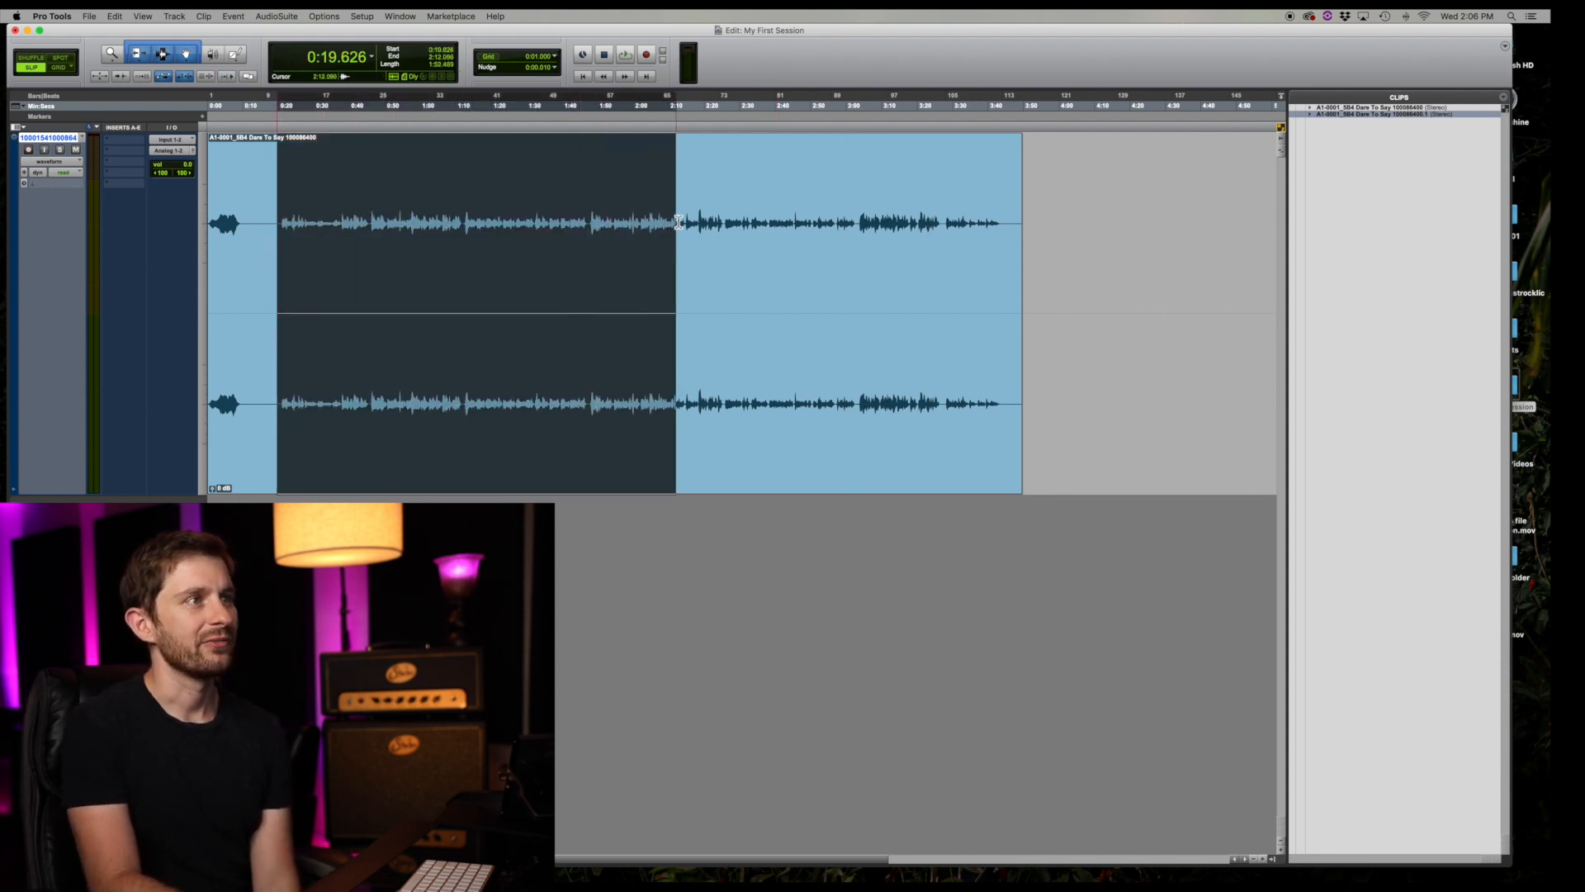
{"action": "left_click", "coordinate": [820, 218]}
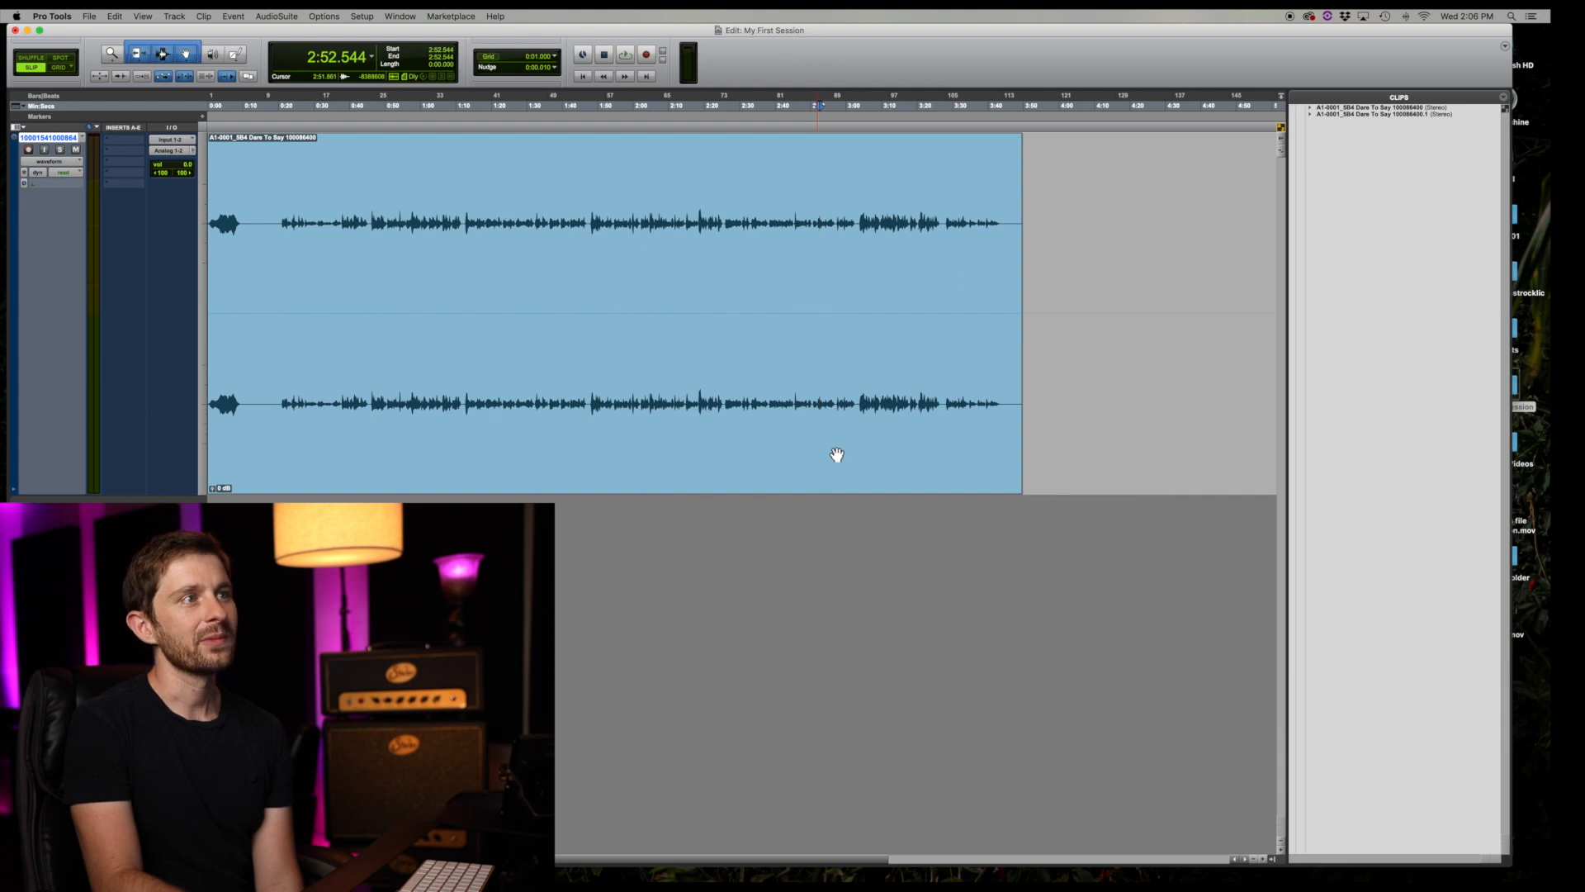
Step: Place the newly imported second clip from the Clips list on the existing track at about 4:19, after the first clip
{"action": "left_click", "coordinate": [1366, 115]}
{"action": "scroll", "coordinate": [1156, 202], "scroll_direction": "right", "scroll_amount": 5}
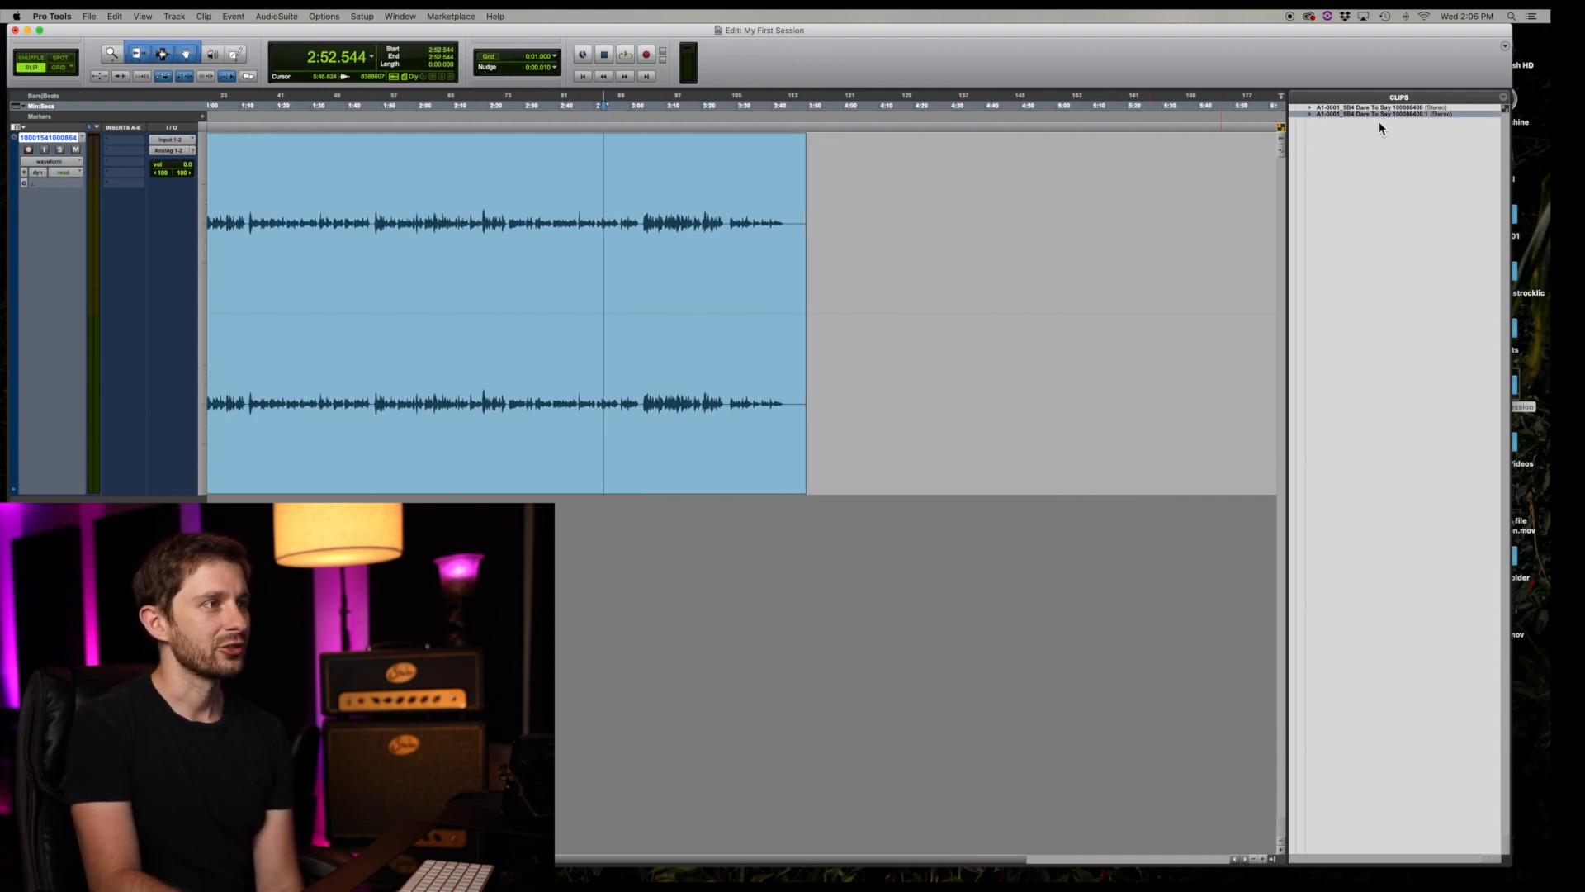
{"action": "left_click_drag", "start_coordinate": [1381, 115], "coordinate": [914, 244]}
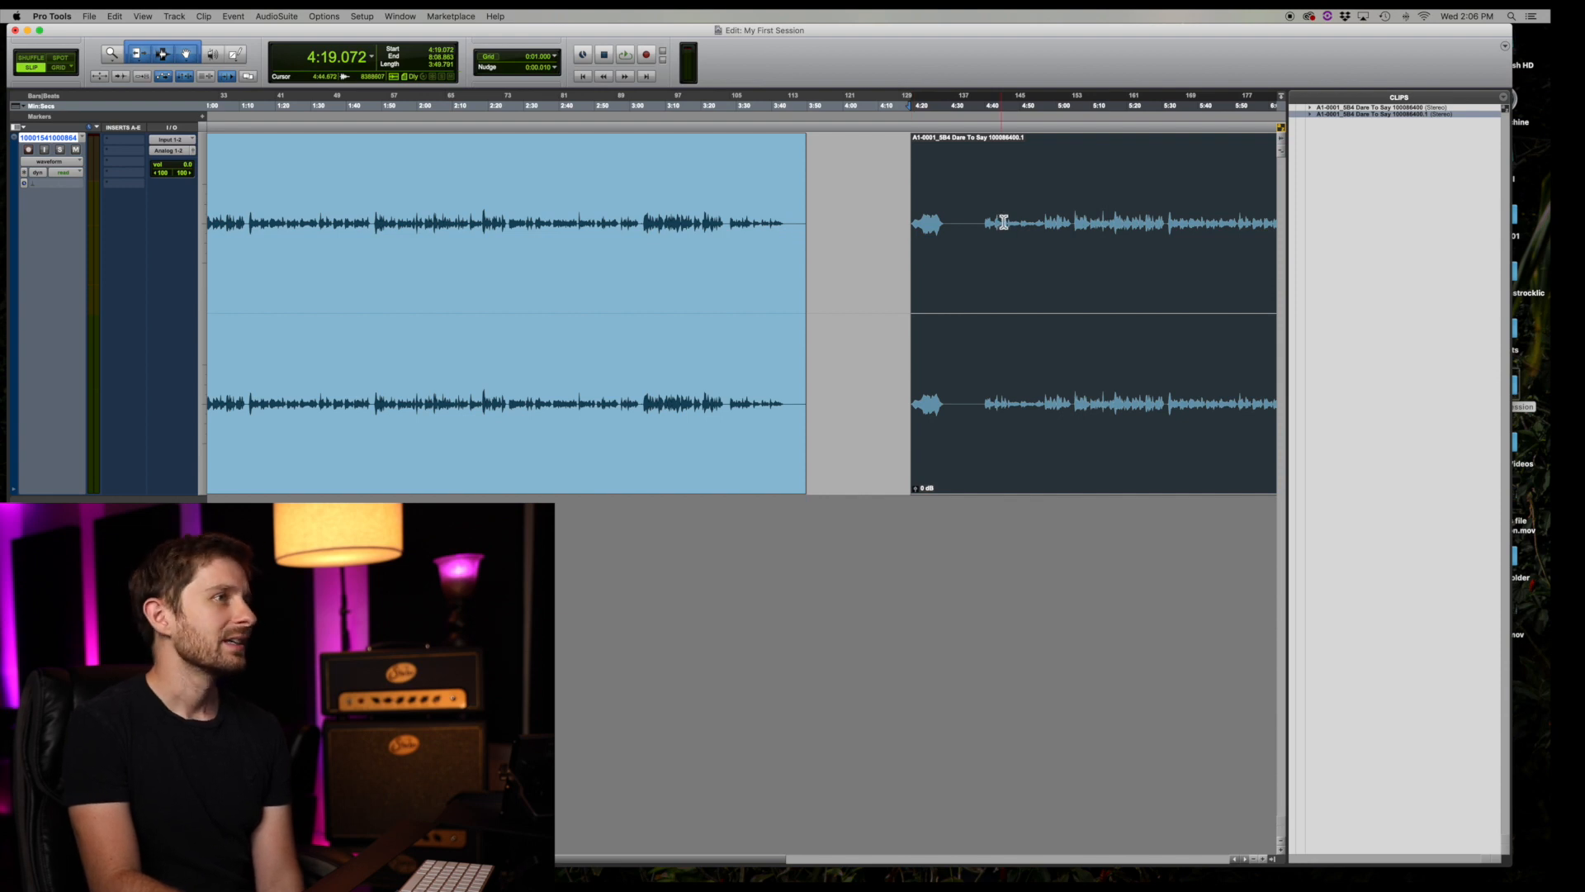
Step: Select the opening sound of the second clip, and place the edit cursor at about 4:38 where its main section begins
{"action": "scroll", "coordinate": [1004, 222], "scroll_direction": "right", "scroll_amount": 2}
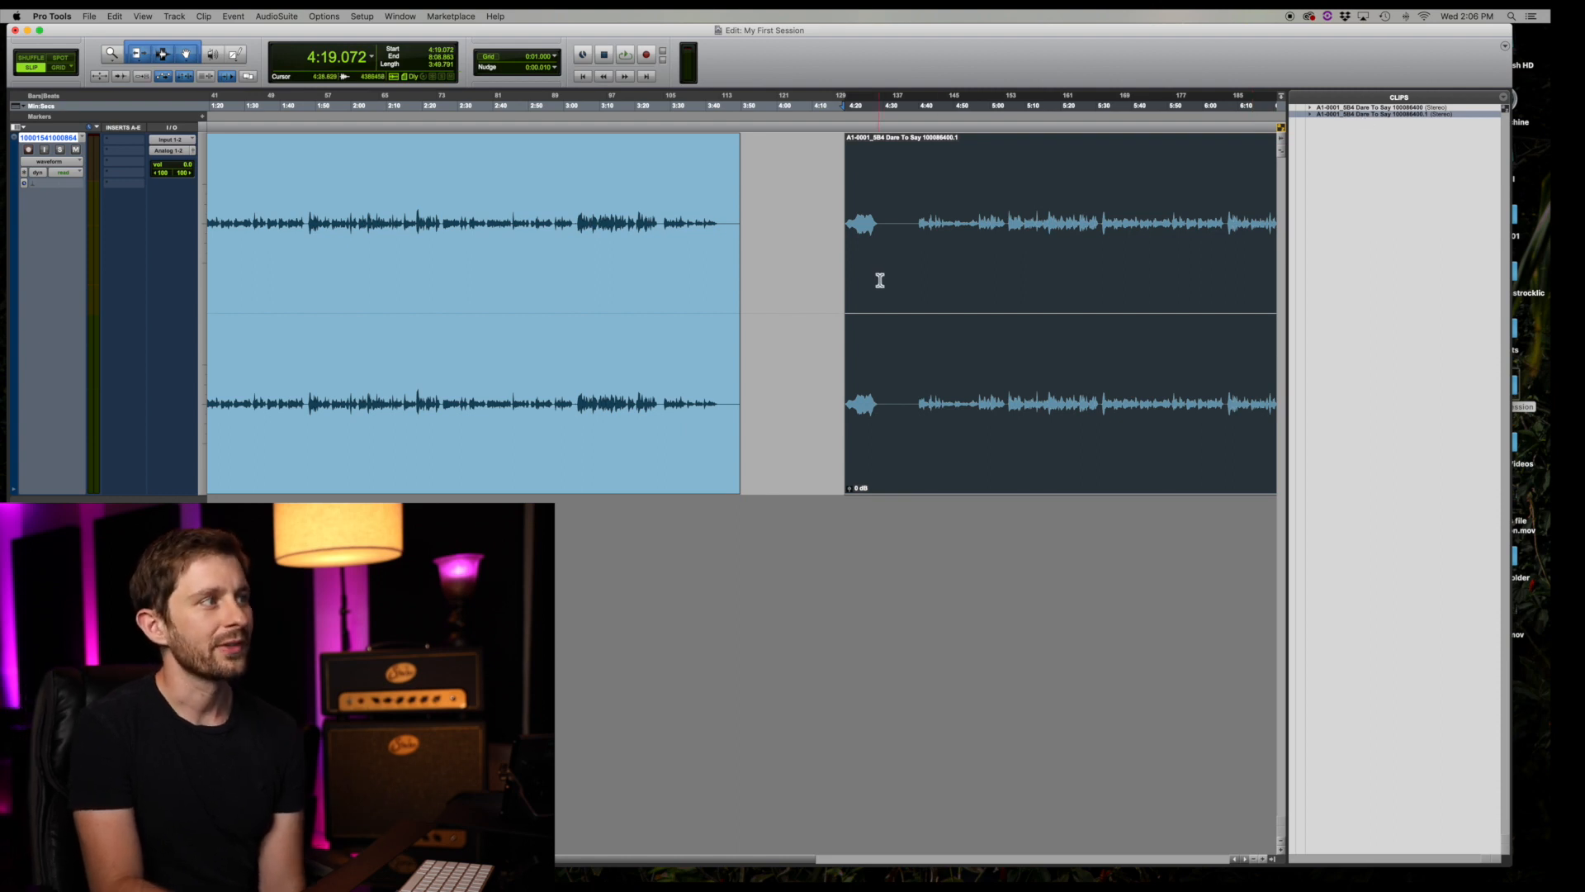
{"action": "left_click_drag", "start_coordinate": [916, 218], "coordinate": [846, 222]}
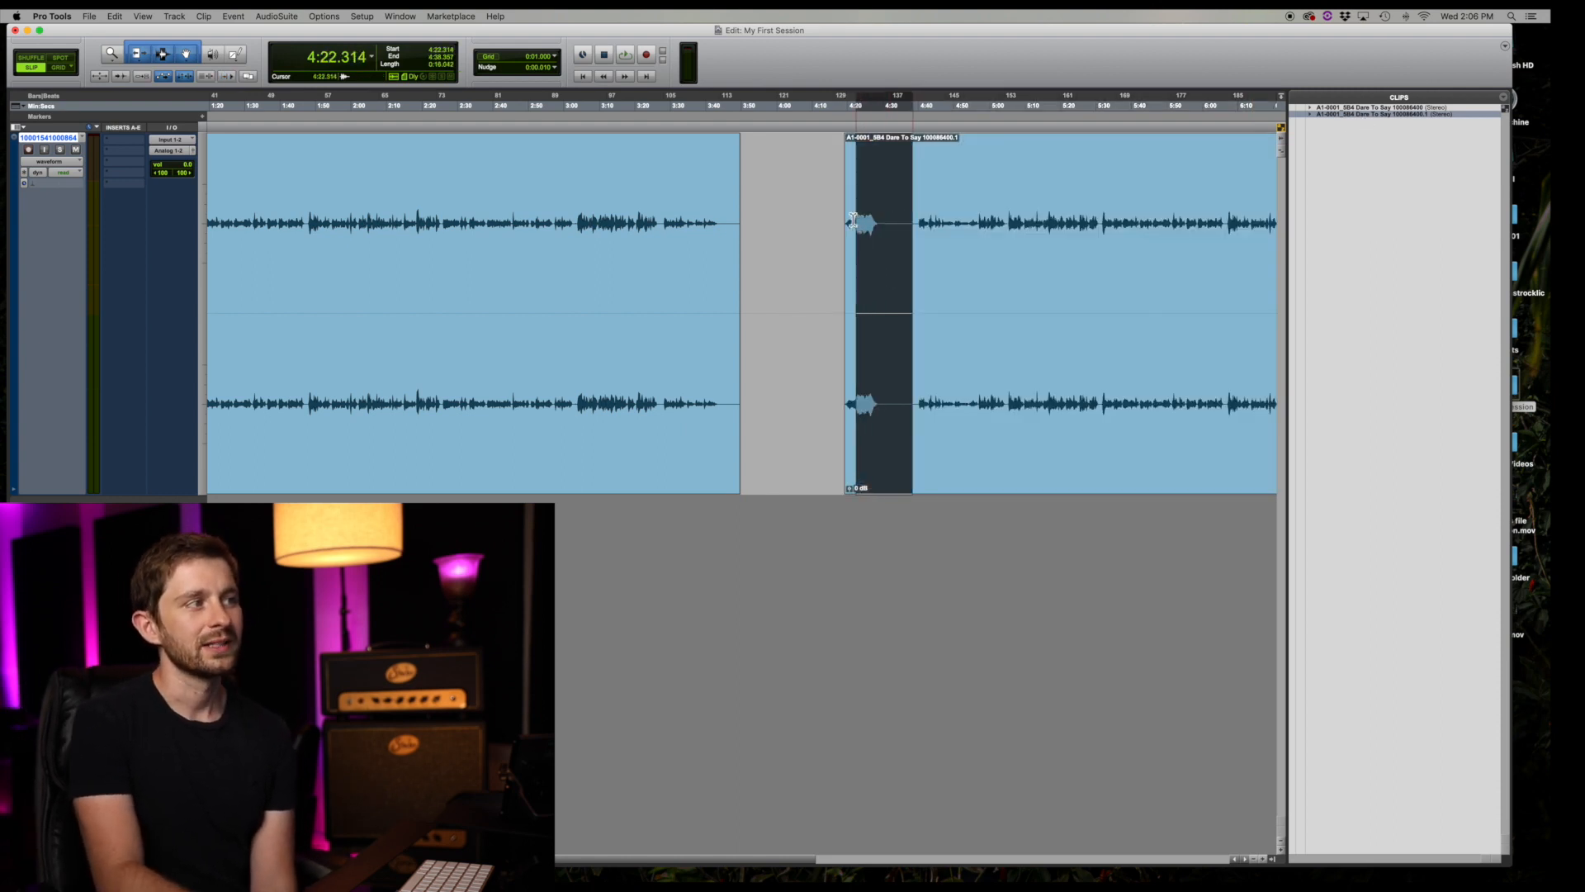
{"action": "left_click", "coordinate": [916, 216]}
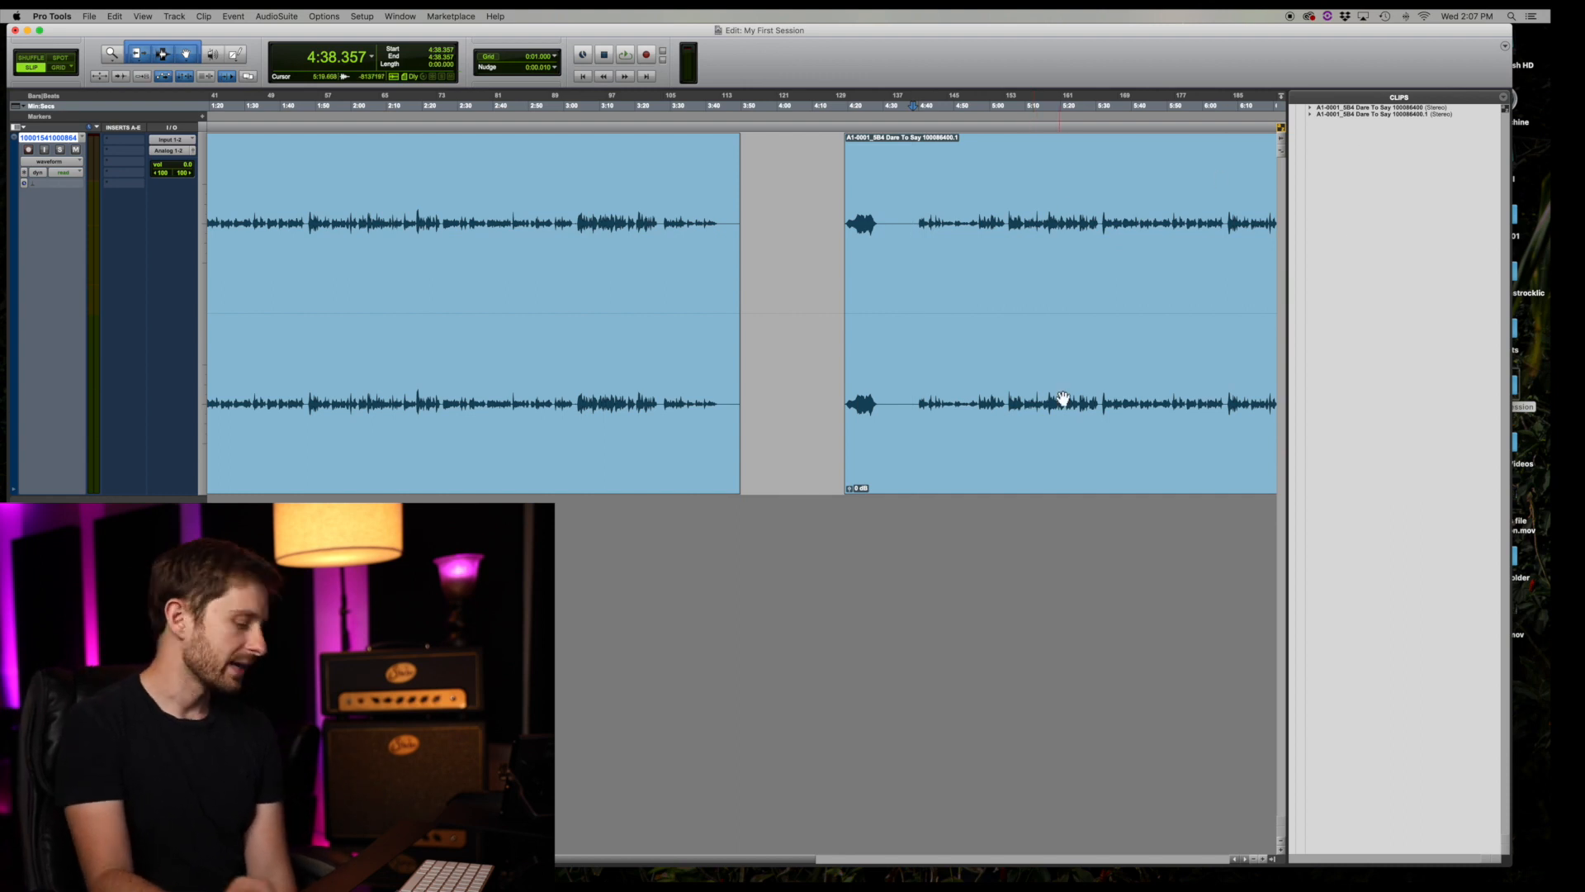
Step: Delete the second clip from the track and hide the Clips list
{"action": "left_click", "coordinate": [989, 443]}
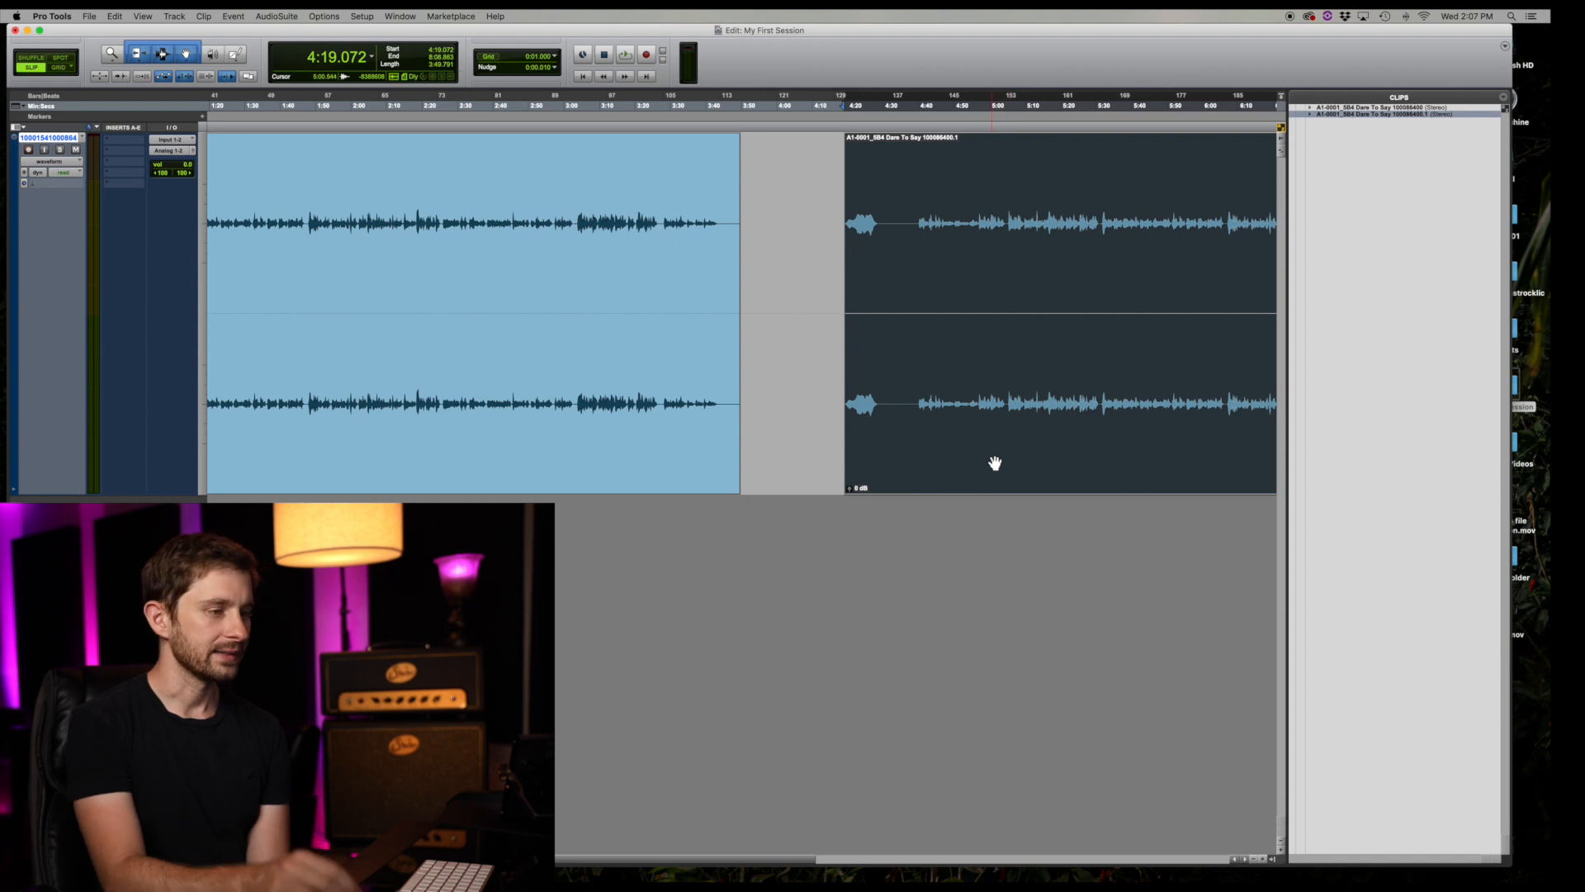
{"action": "key", "text": "Delete"}
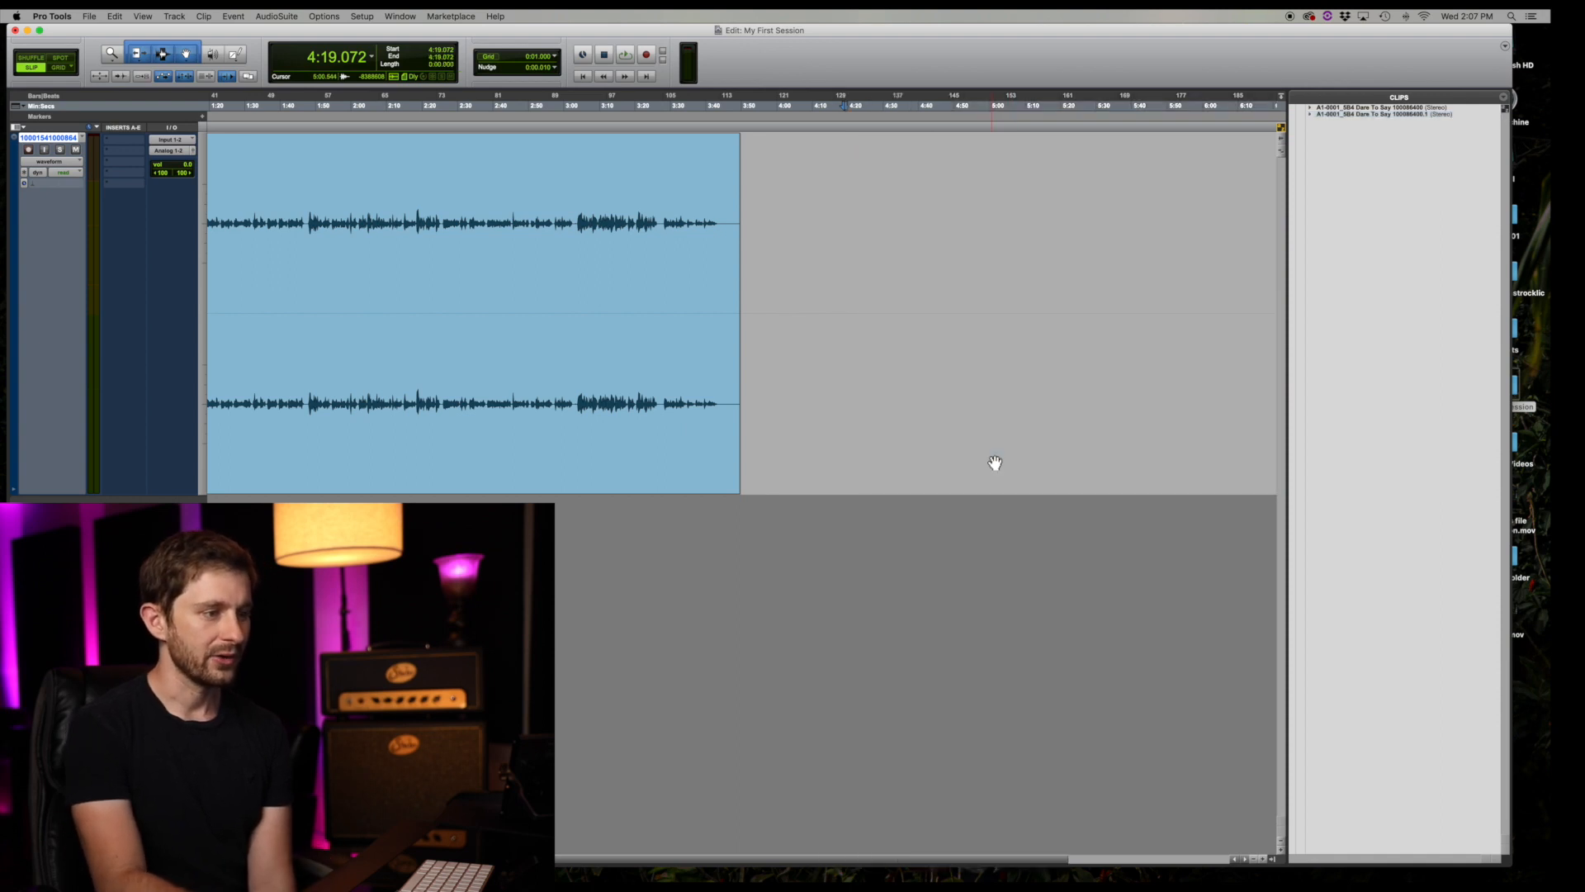
{"action": "left_click", "coordinate": [1274, 859]}
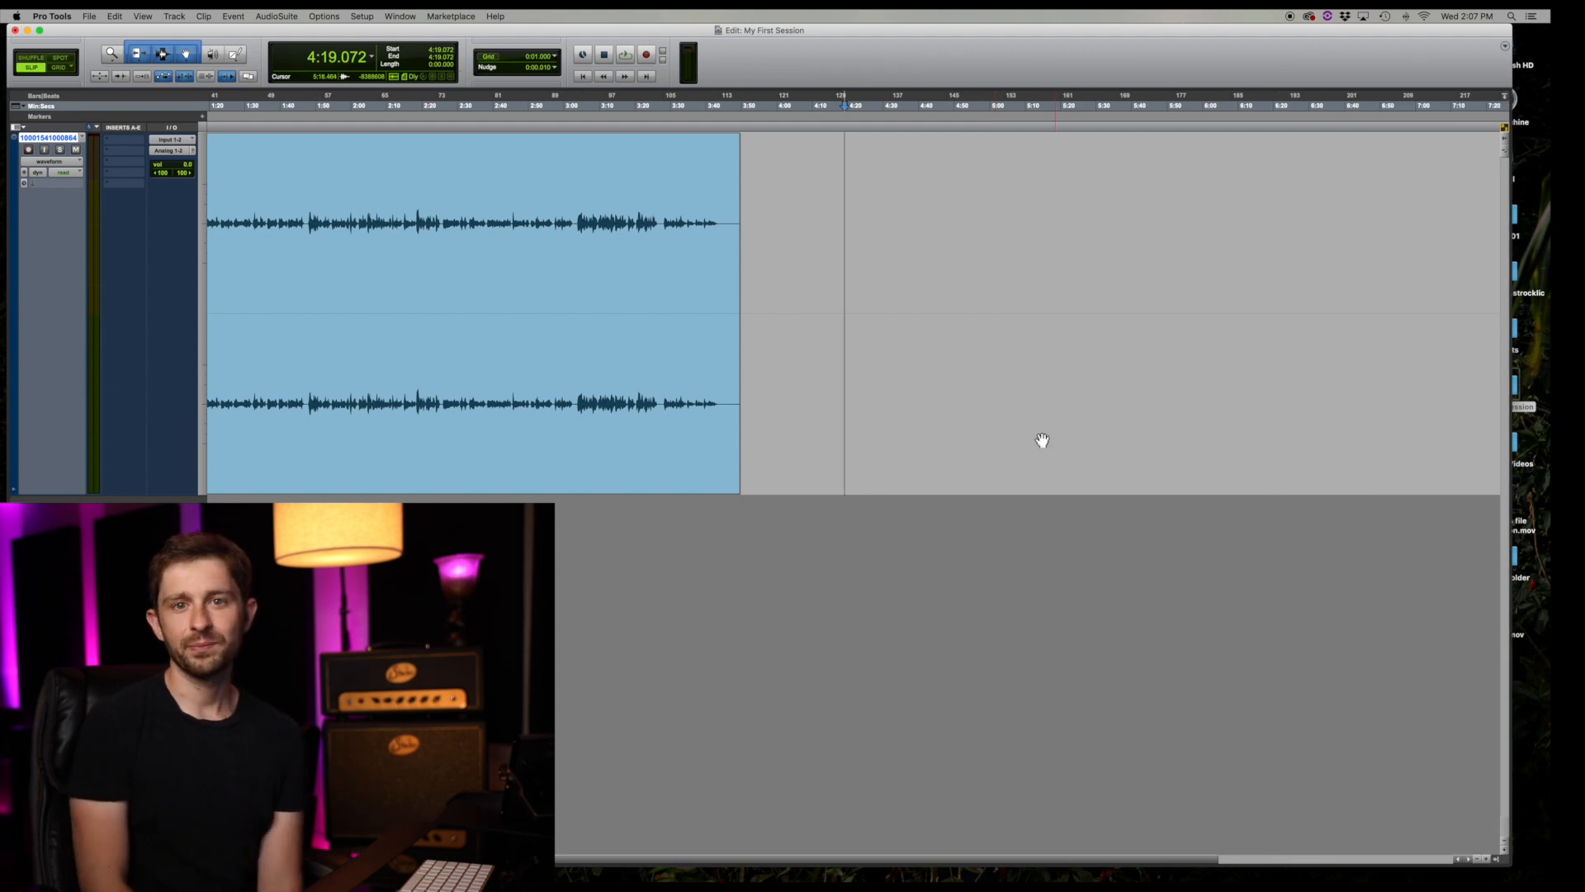
Step: Start a video import and open "Fran Dev V2 - Video ref.mov" from the Fran Dev-2 folder in Downloads
{"action": "scroll", "coordinate": [1042, 440], "scroll_direction": "left", "scroll_amount": 5}
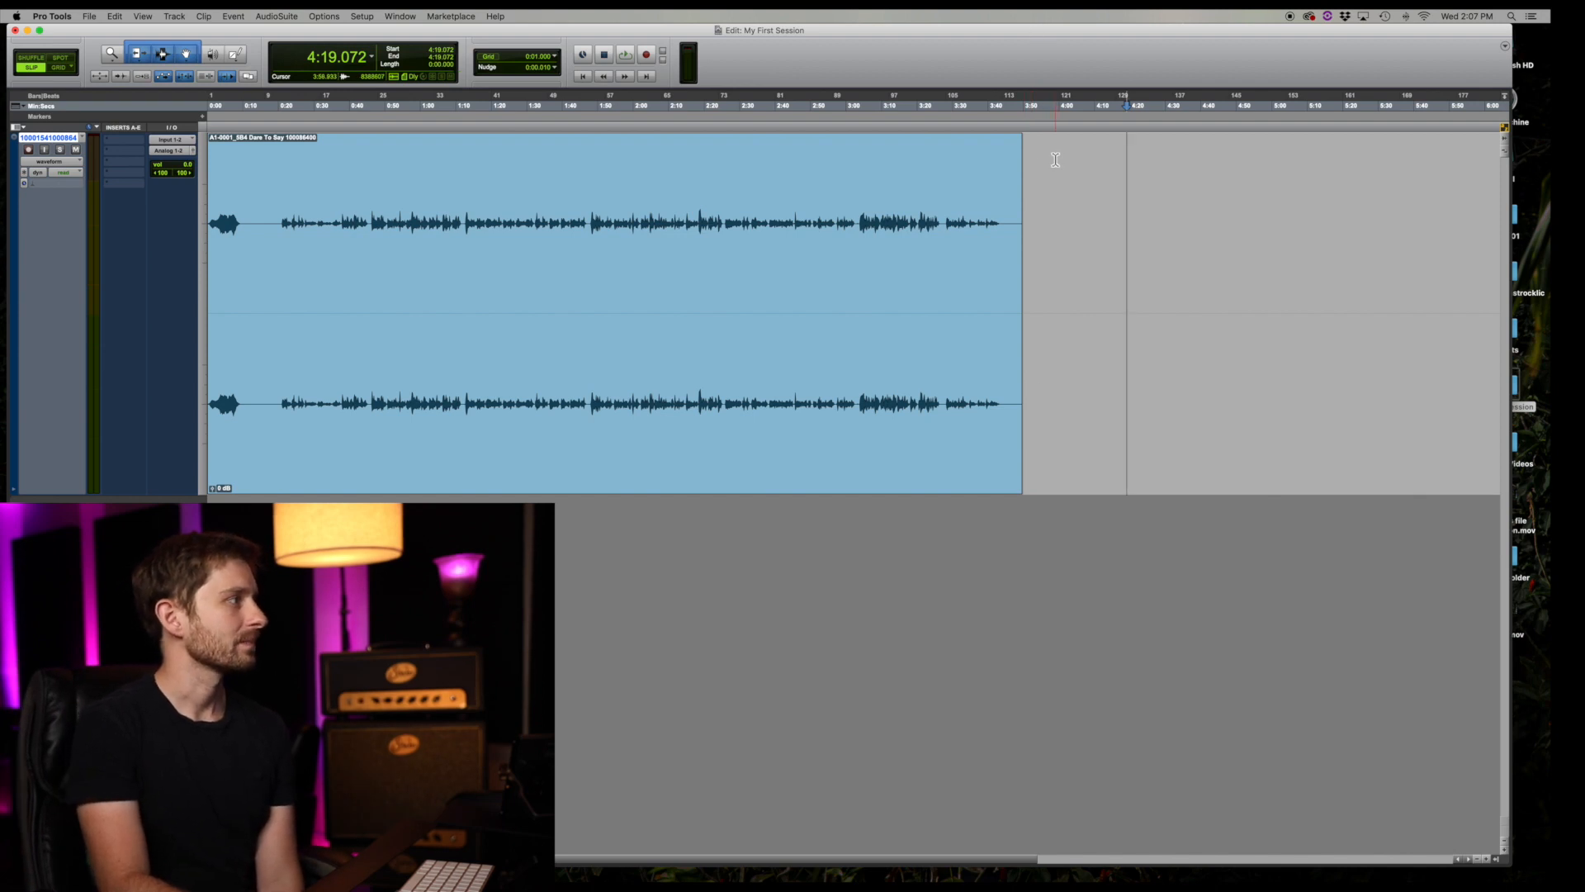
{"action": "left_click", "coordinate": [91, 17]}
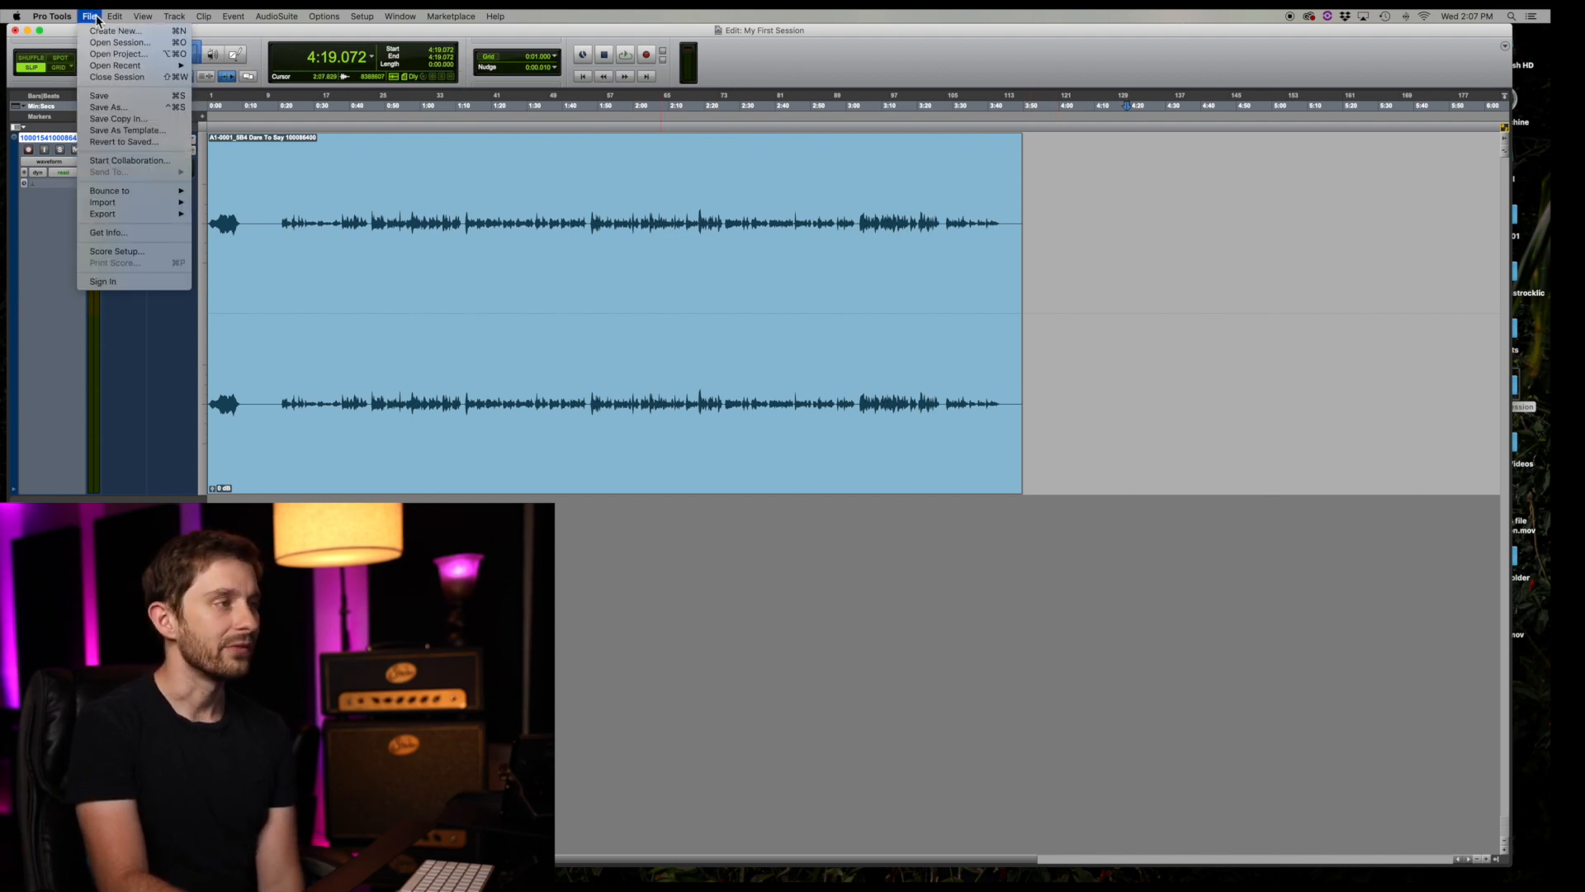
{"action": "mouse_move", "coordinate": [119, 204]}
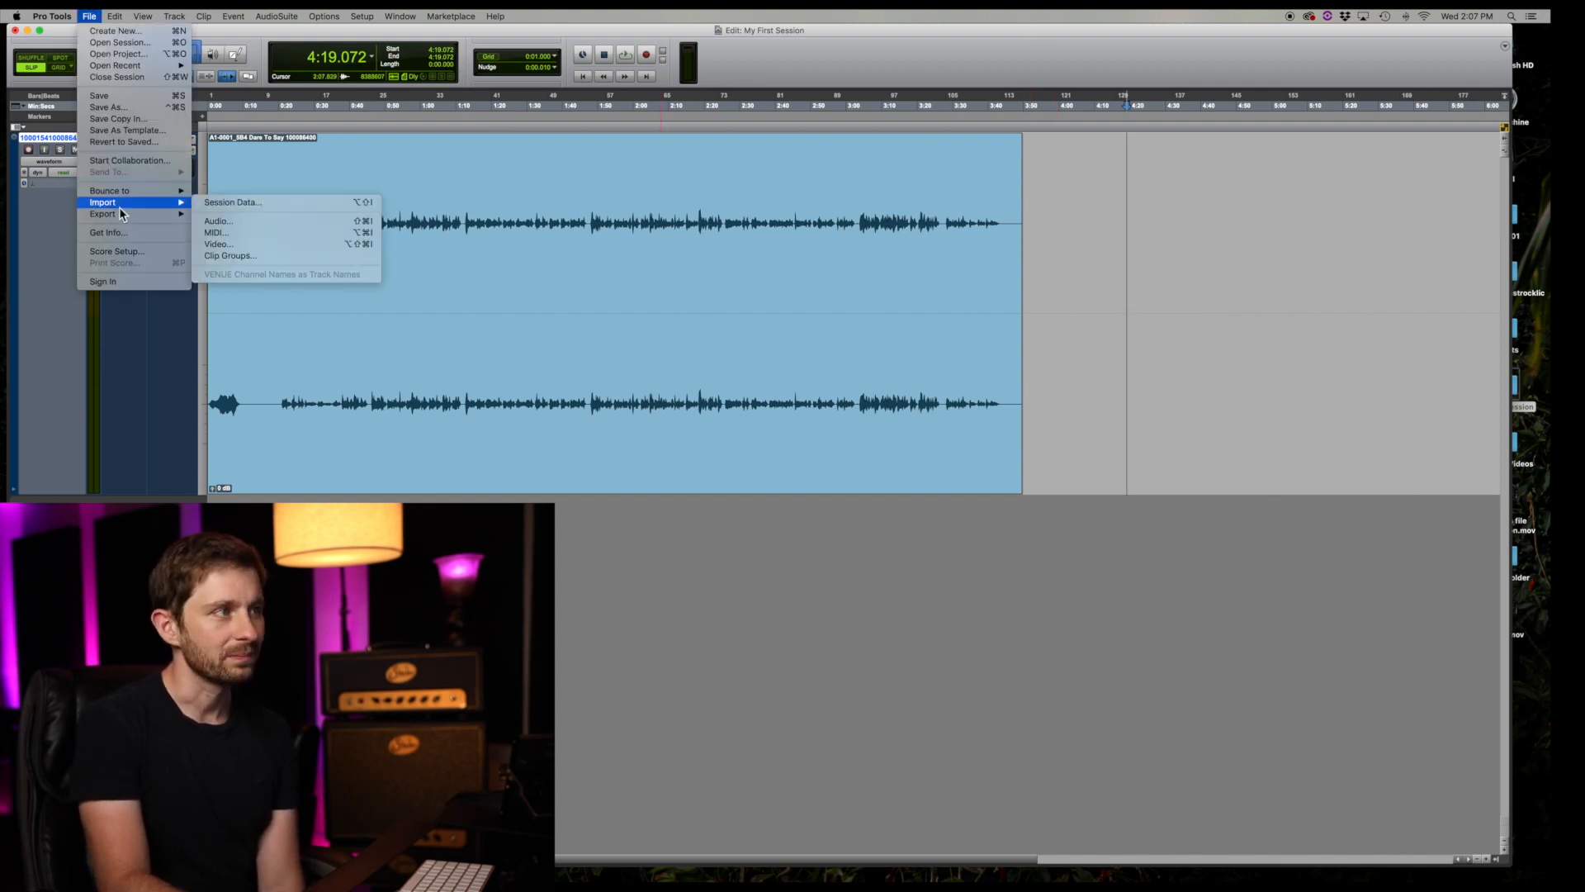
{"action": "left_click", "coordinate": [246, 242]}
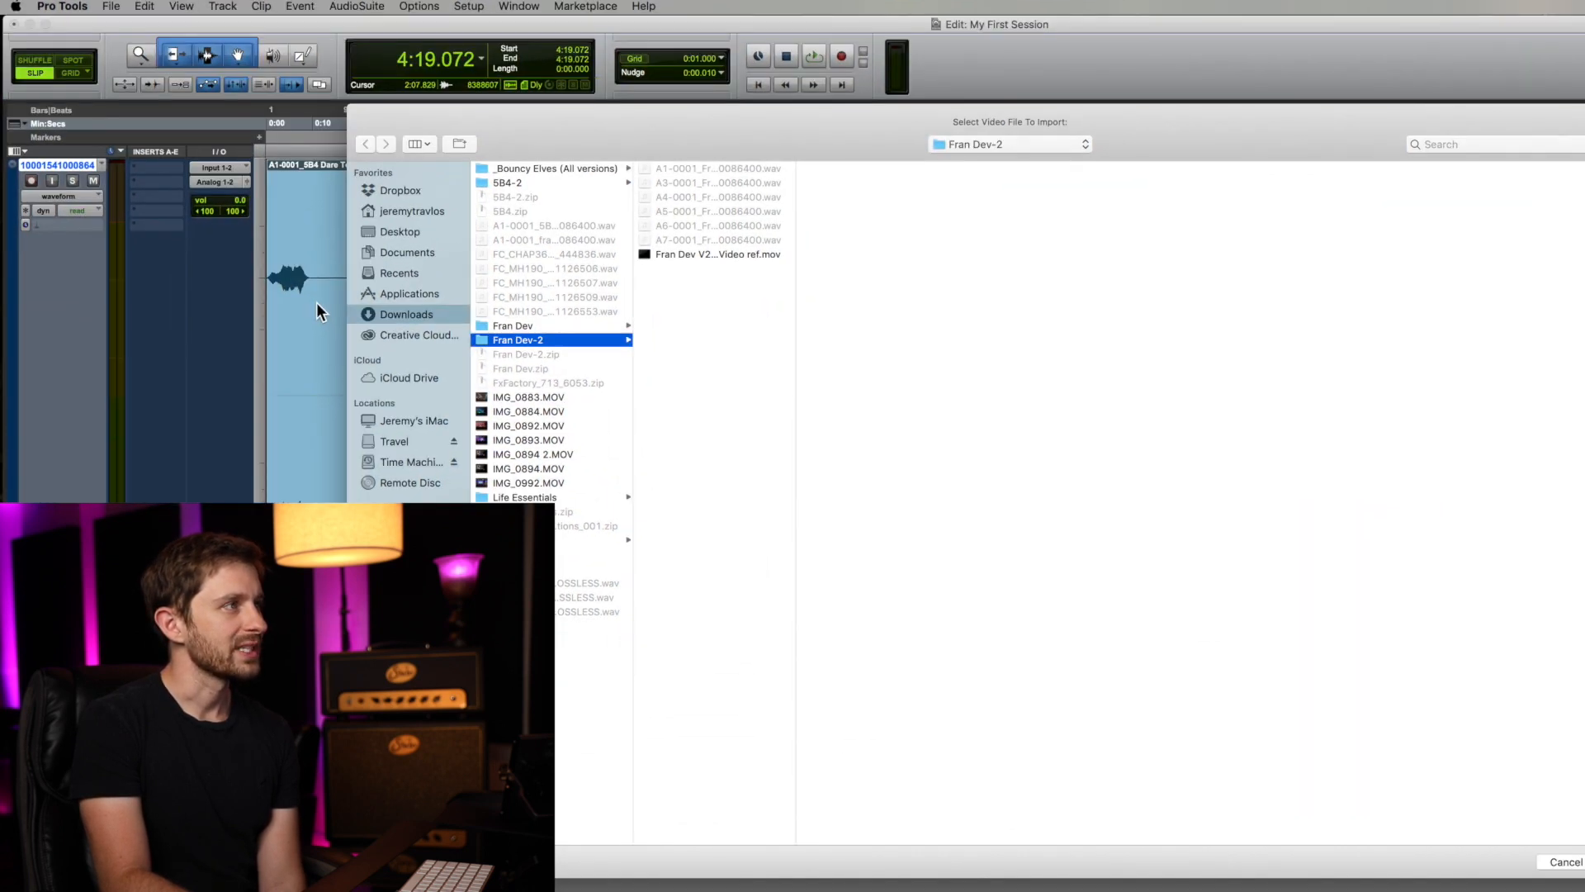
{"action": "left_click", "coordinate": [685, 256]}
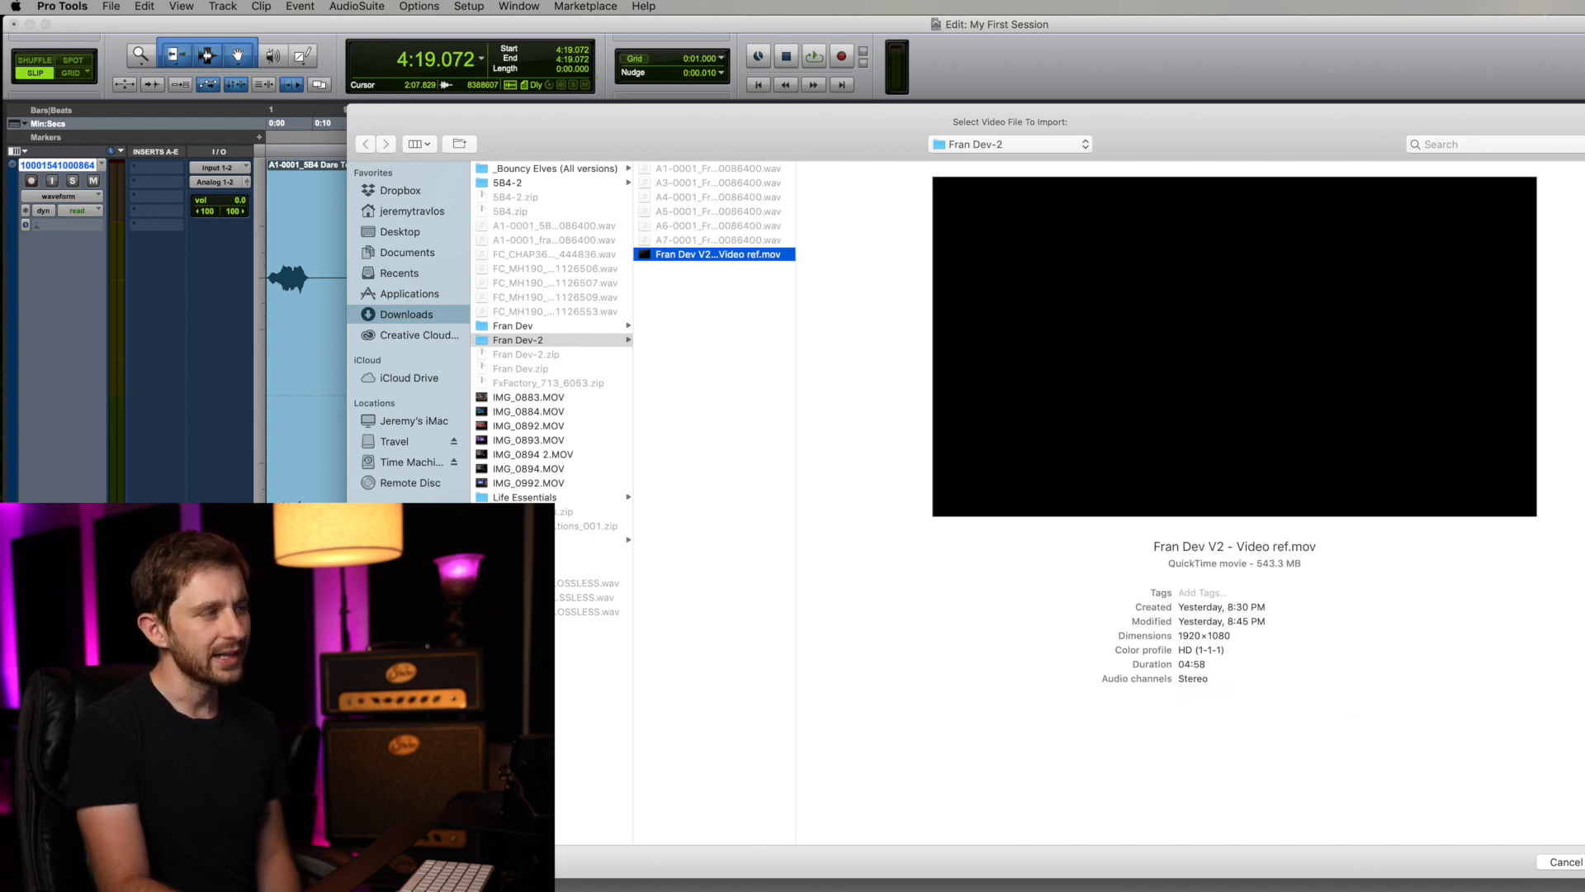
{"action": "double_click", "coordinate": [671, 256]}
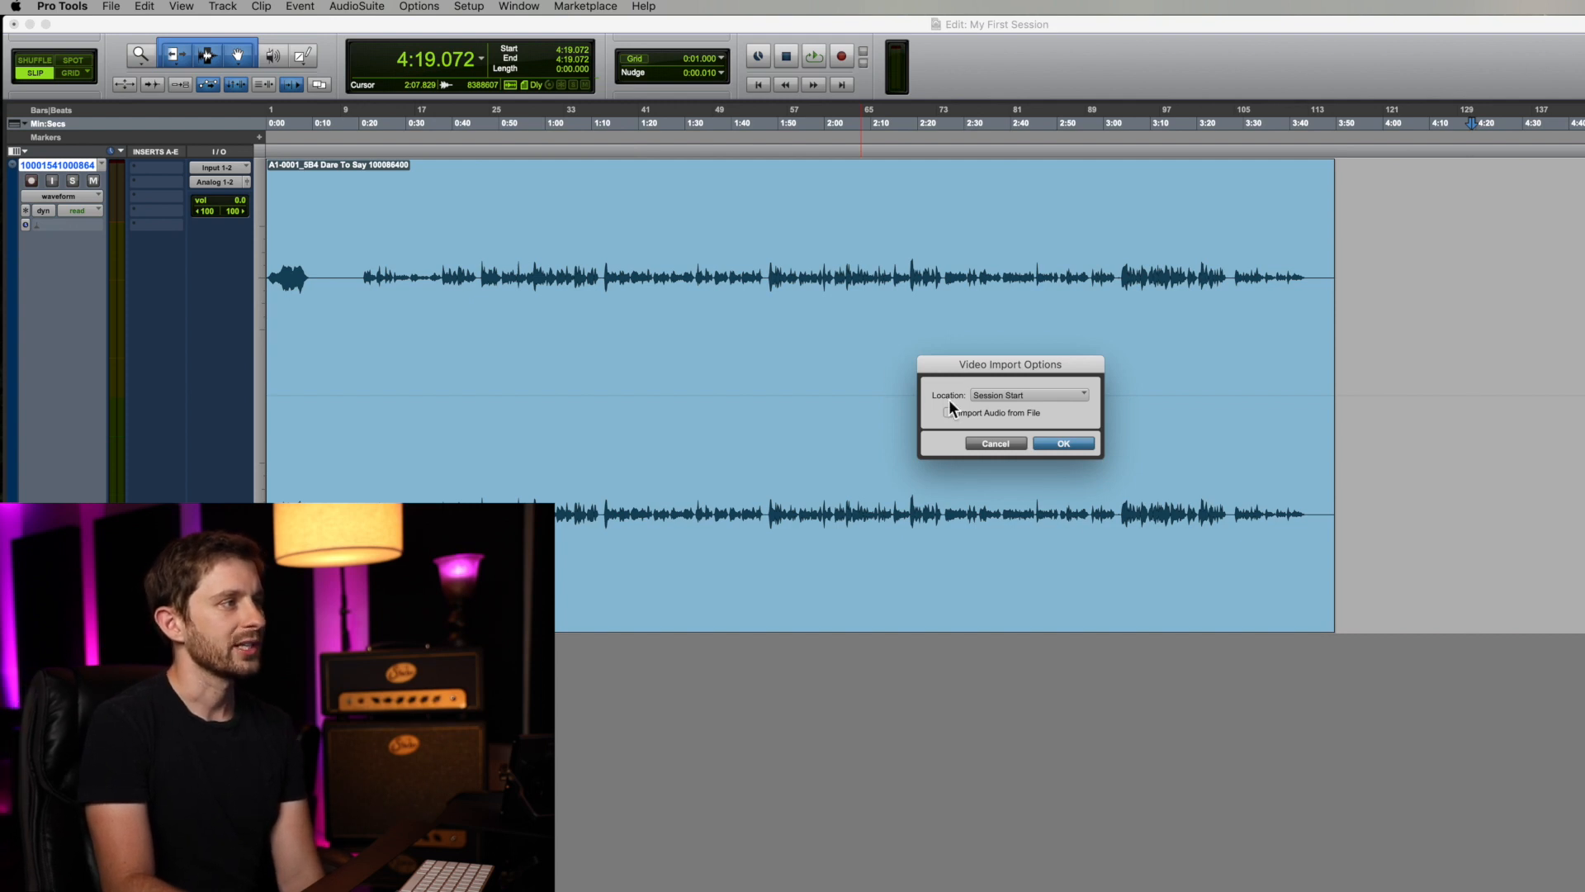
Step: Import the video at Session Start together with its audio, using the session's Audio Files folder as the audio destination
{"action": "left_click", "coordinate": [1007, 394]}
{"action": "left_click", "coordinate": [1017, 380]}
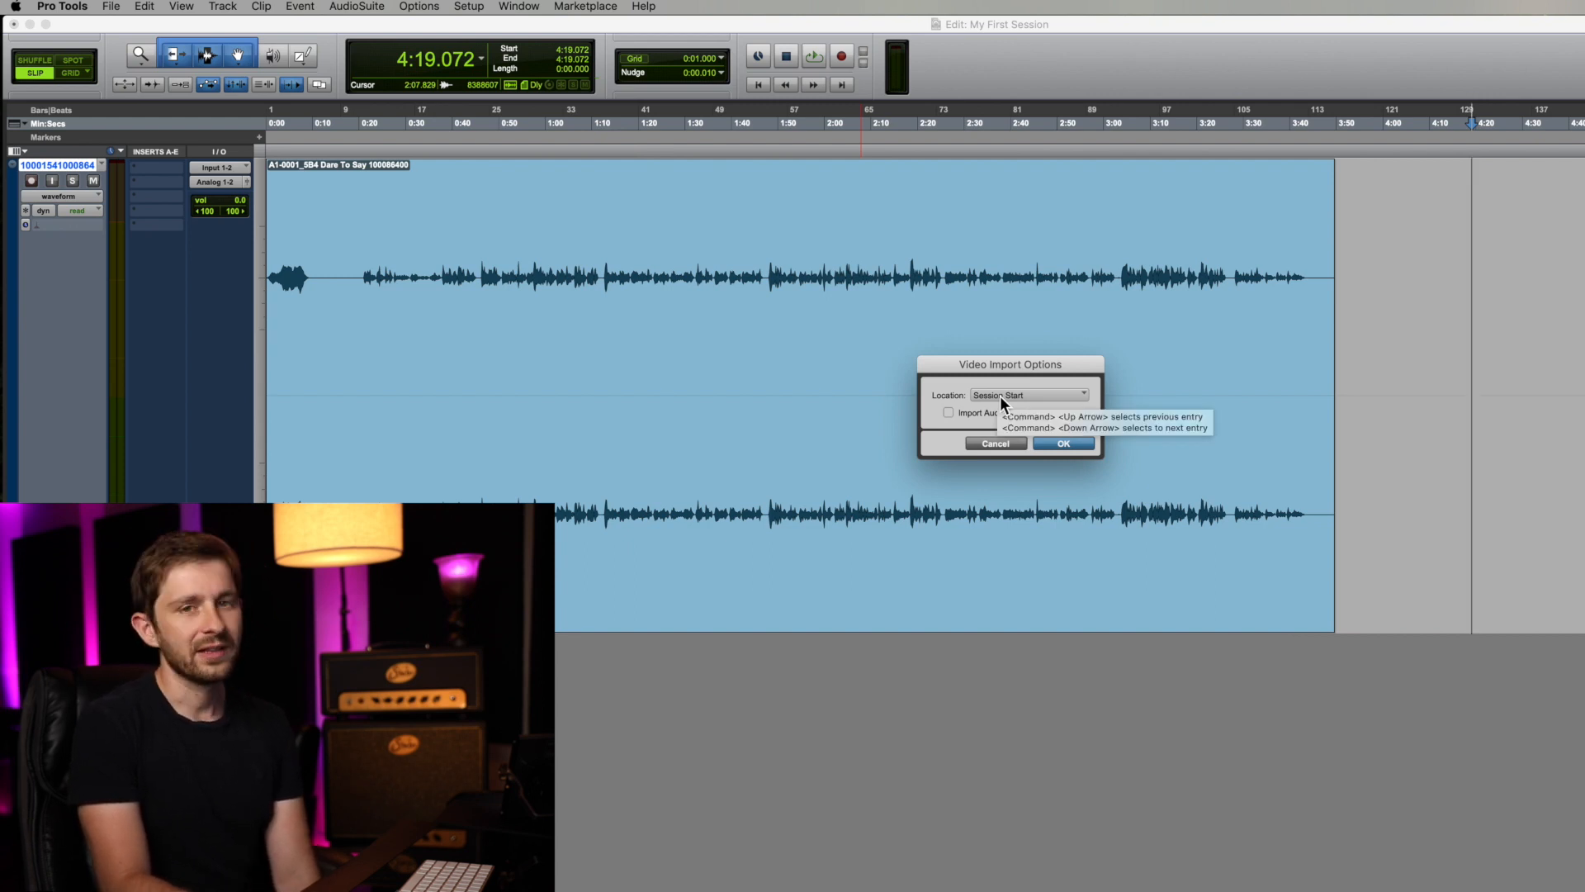
{"action": "left_click", "coordinate": [952, 417]}
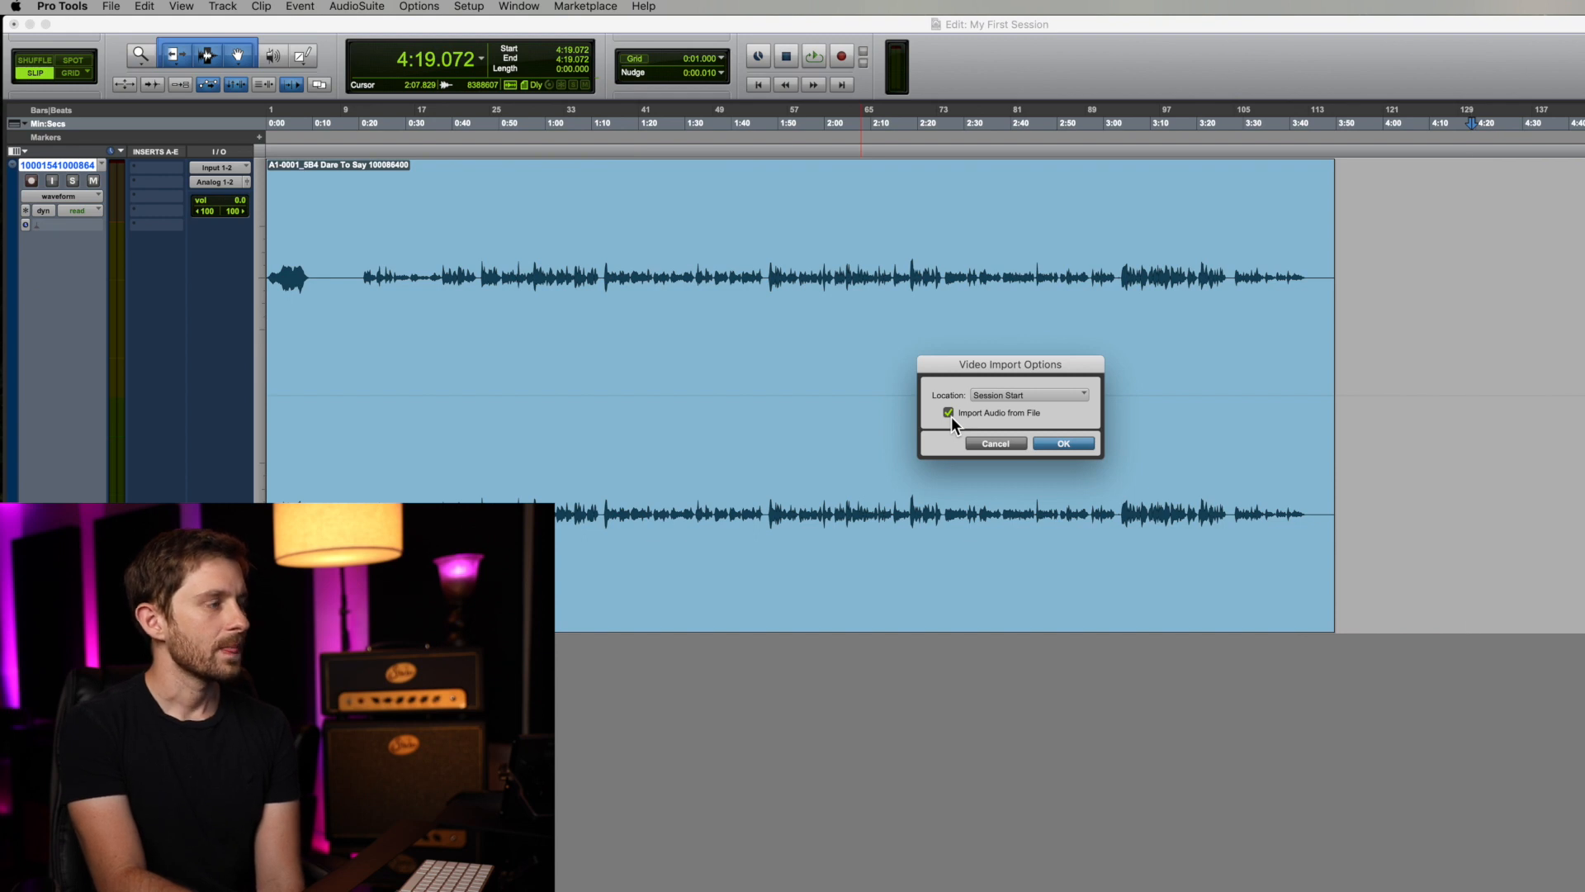
{"action": "left_click", "coordinate": [950, 415]}
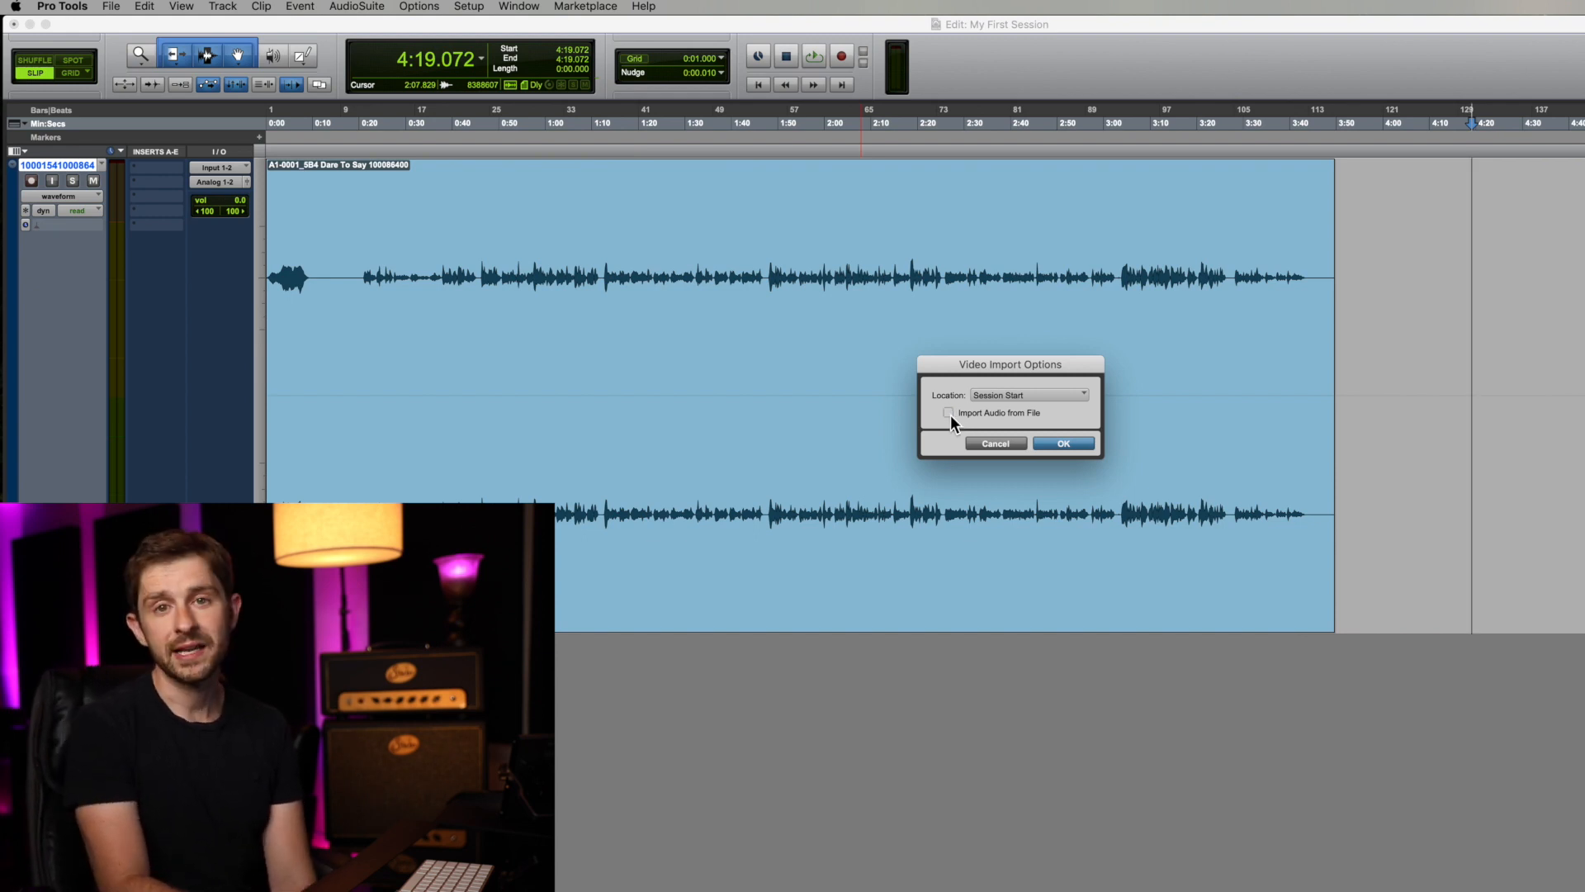
{"action": "left_click", "coordinate": [949, 414]}
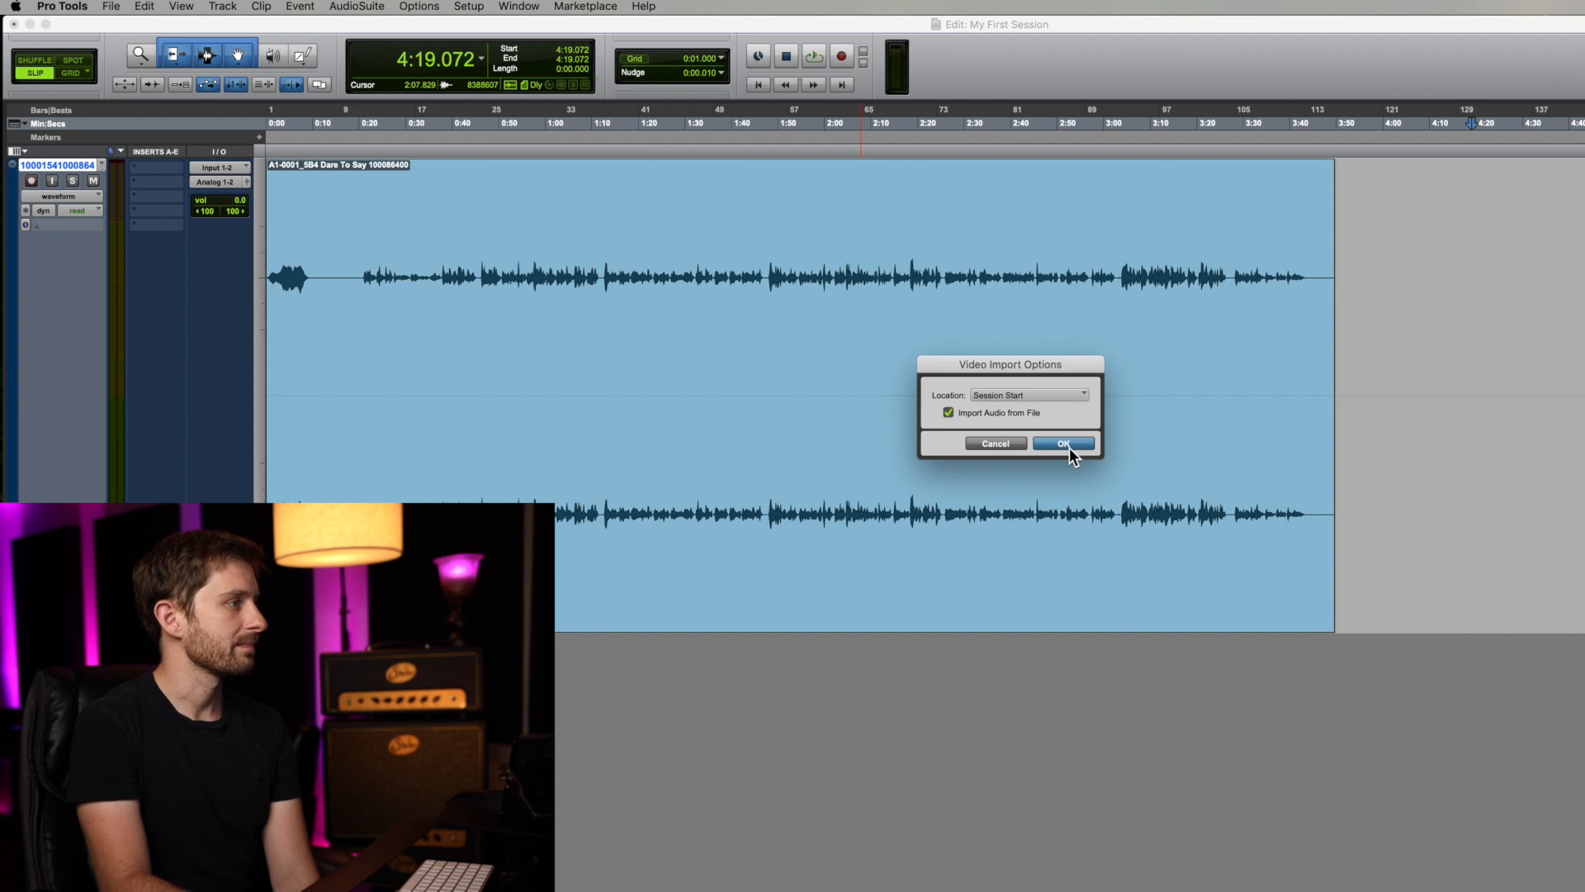
{"action": "left_click", "coordinate": [1069, 447]}
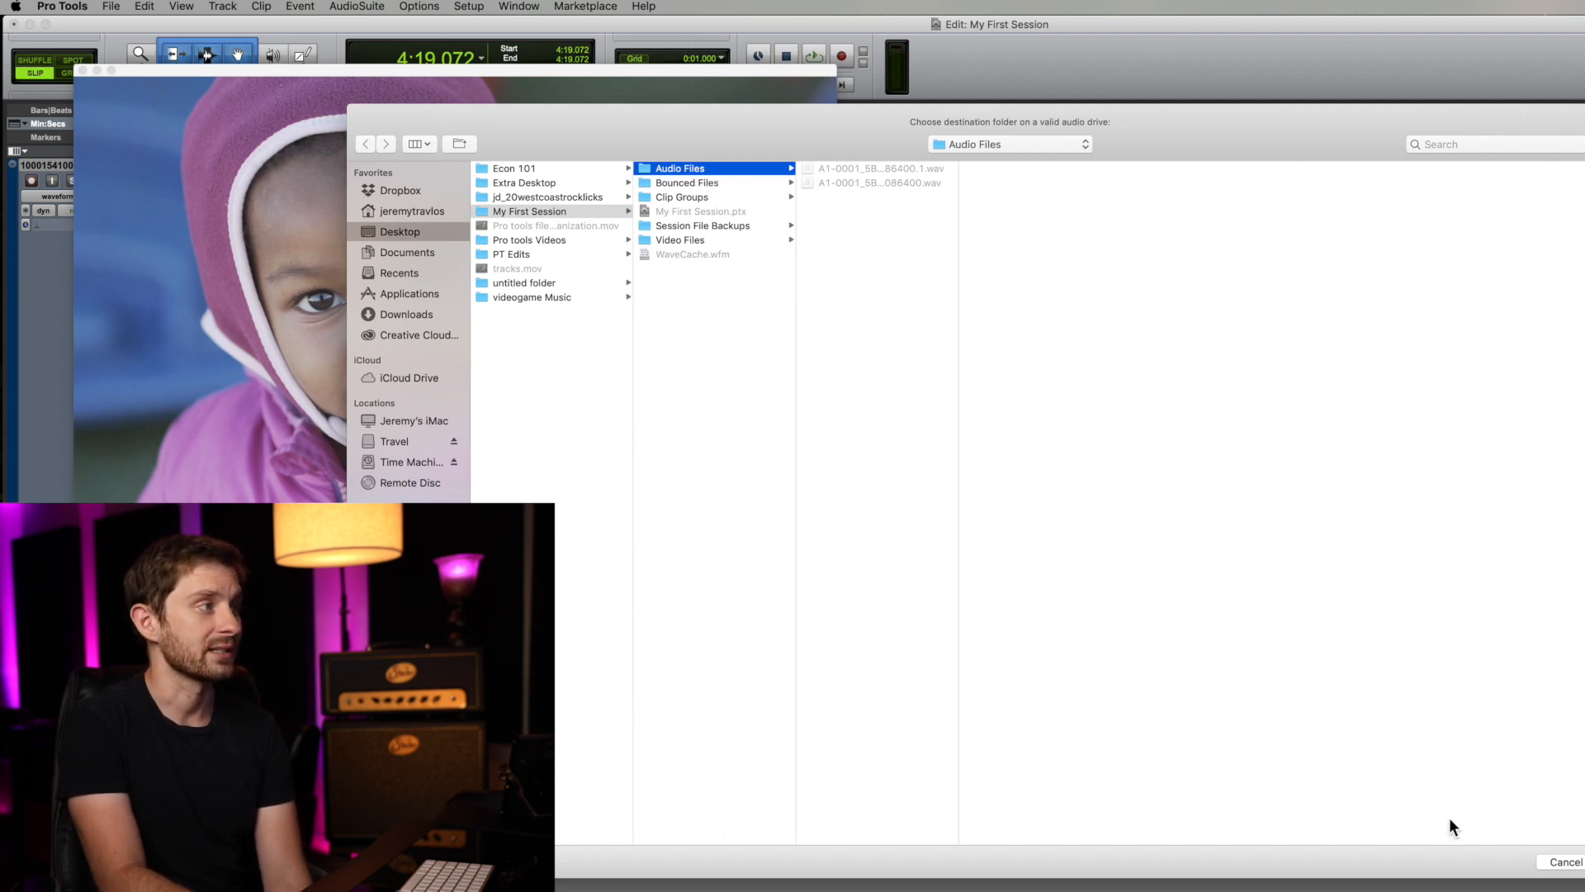
{"action": "key", "text": "Return"}
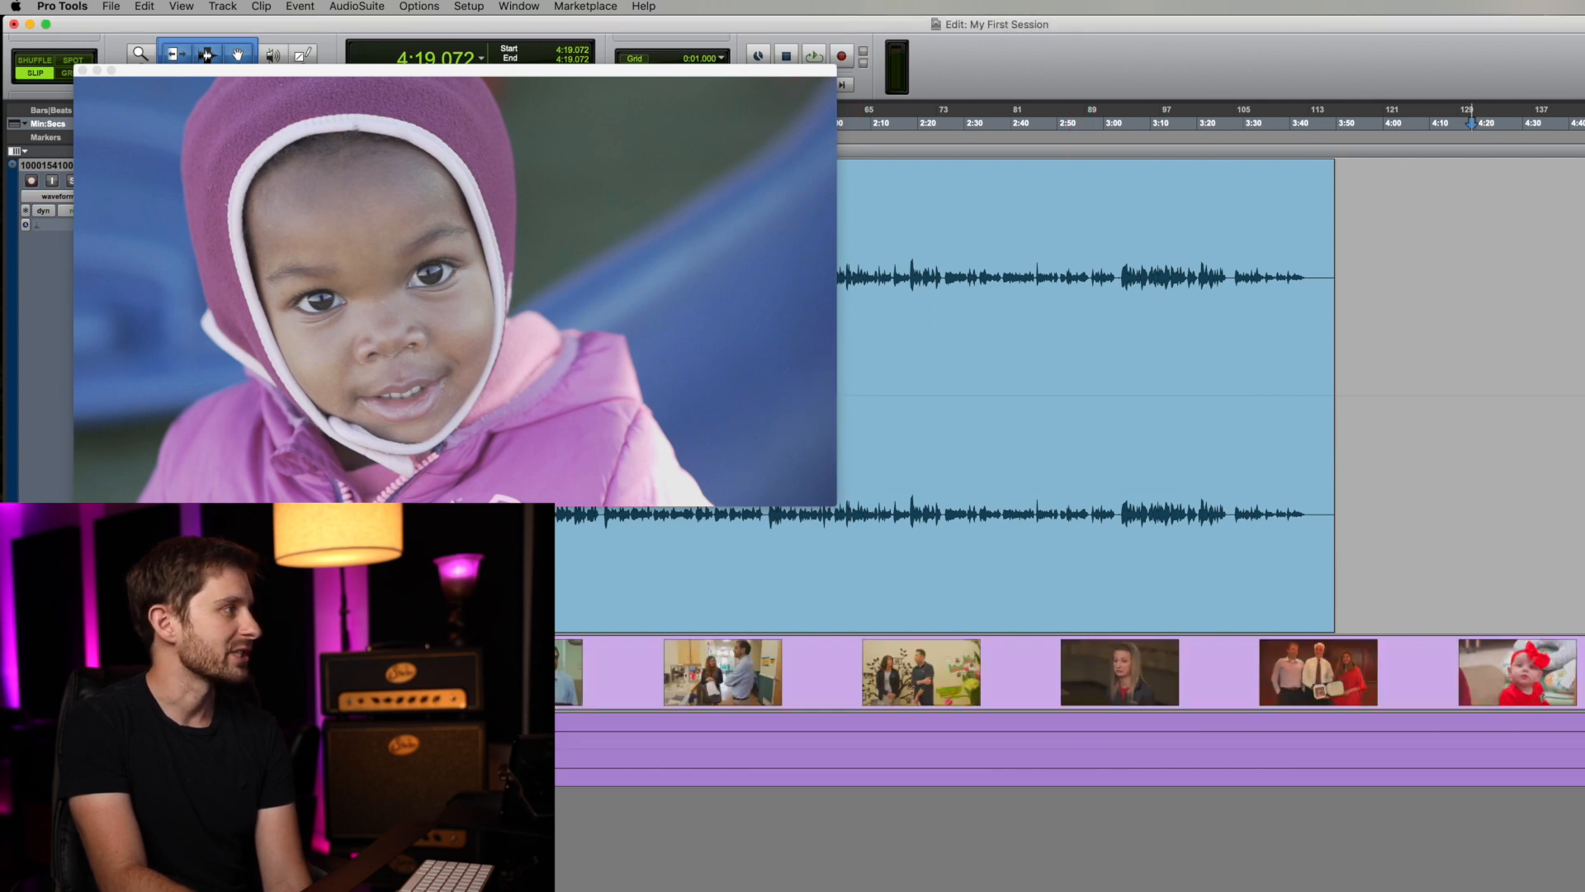
Step: Increase the height of the imported video's audio track and place the edit cursor in it at about 0:48
{"action": "key", "text": "ctrl+Up"}
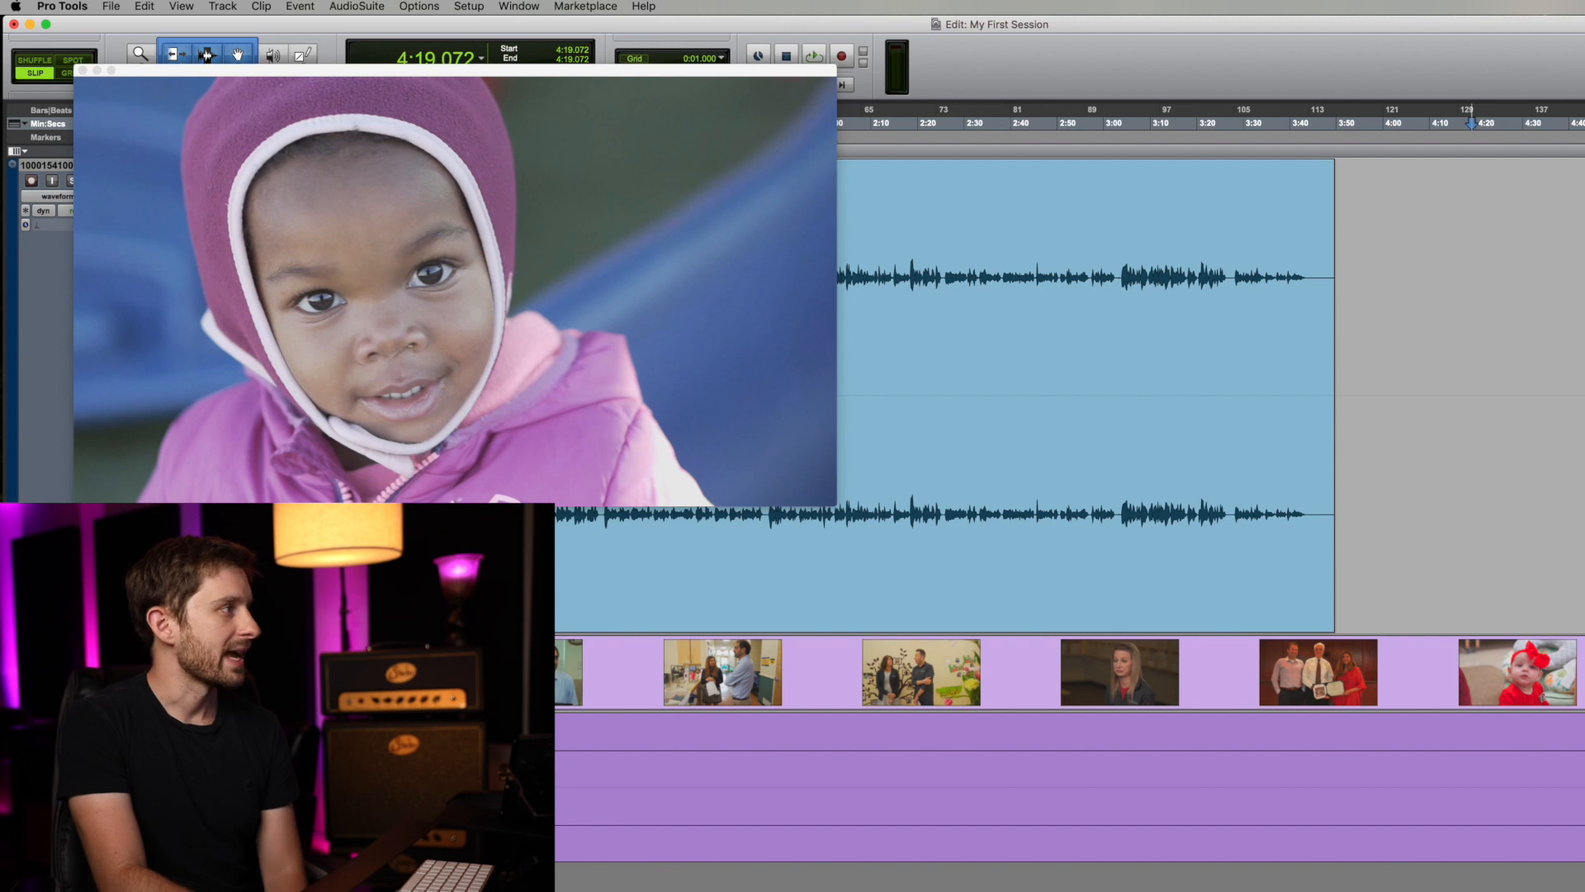
{"action": "left_click", "coordinate": [412, 727]}
{"action": "left_click", "coordinate": [493, 727]}
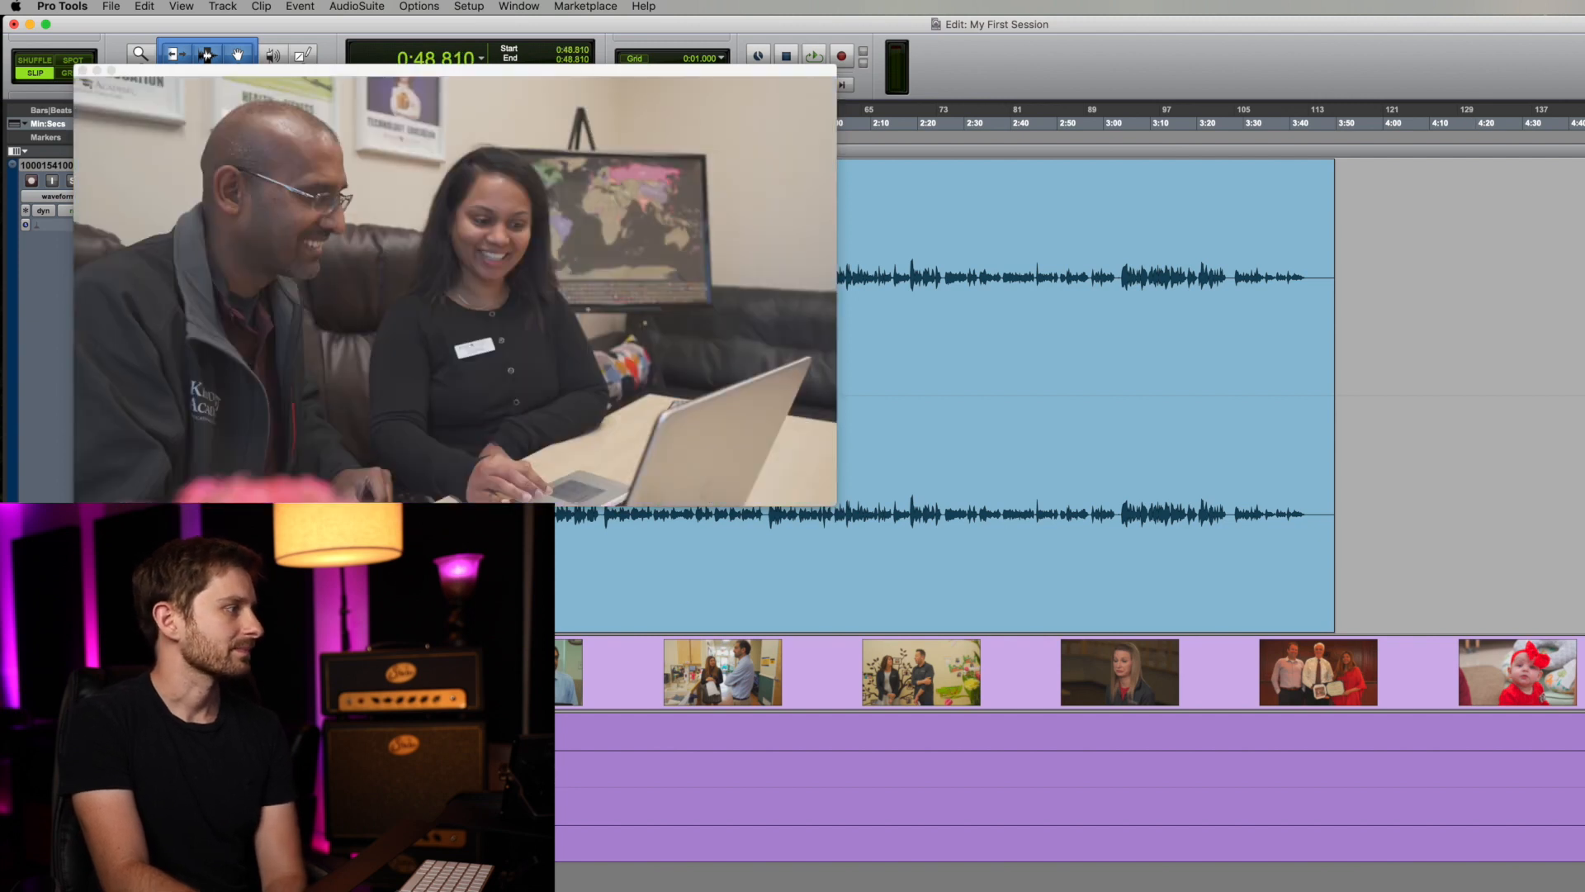